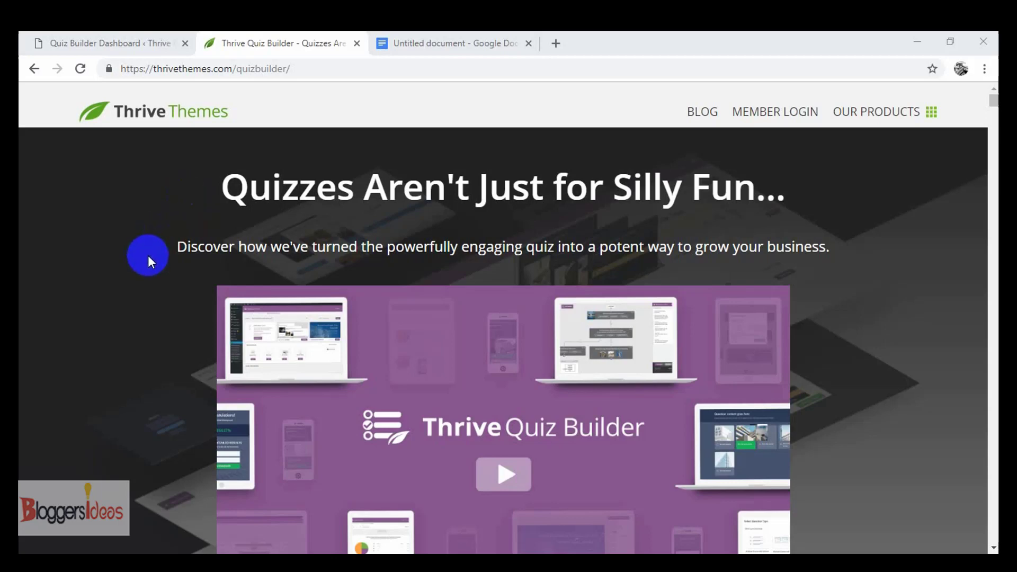
scroll(148, 255, down, 3)
scroll(123, 230, up, 3)
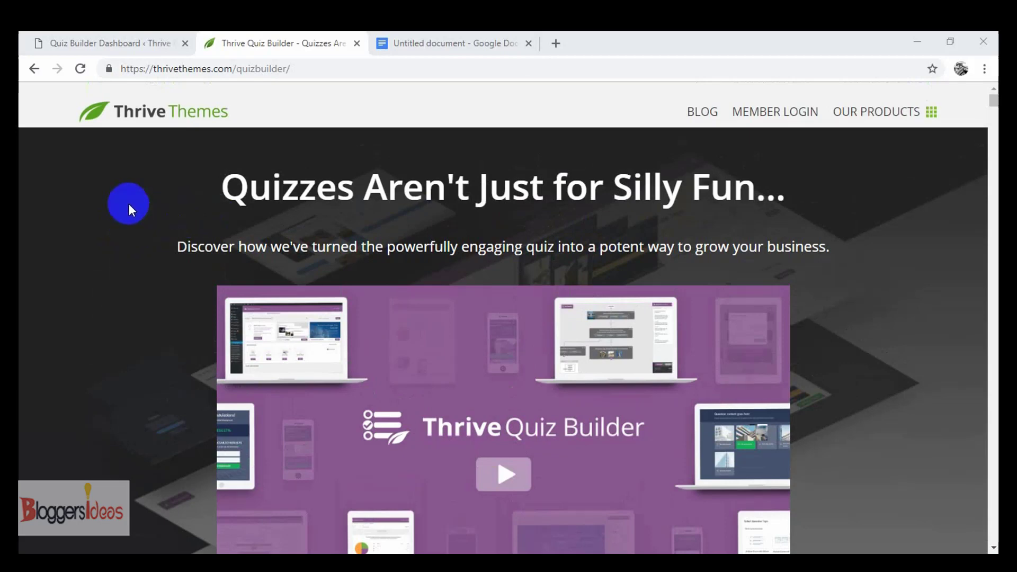
click(79, 38)
scroll(300, 304, down, 3)
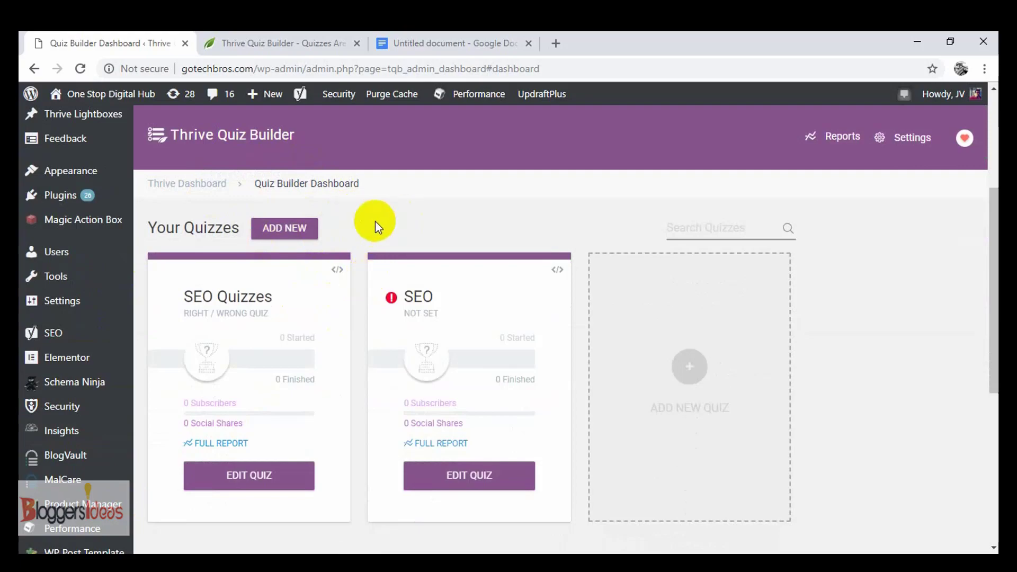
Go to the Thrive Quiz Builder sales page and examine the prices and features of its license packs
click(294, 41)
scroll(557, 352, down, 12)
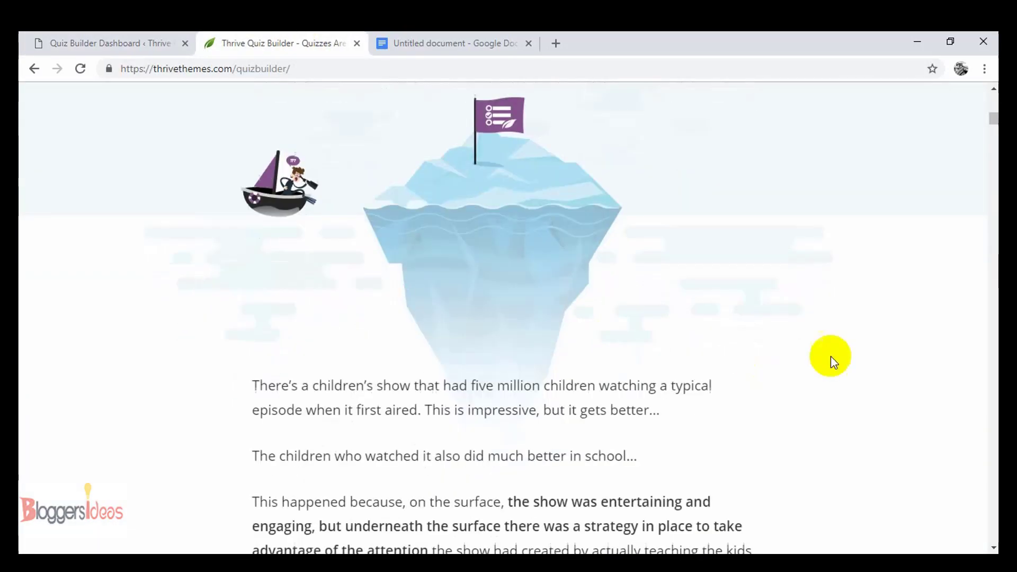
drag(990, 125, 984, 487)
scroll(898, 329, up, 4)
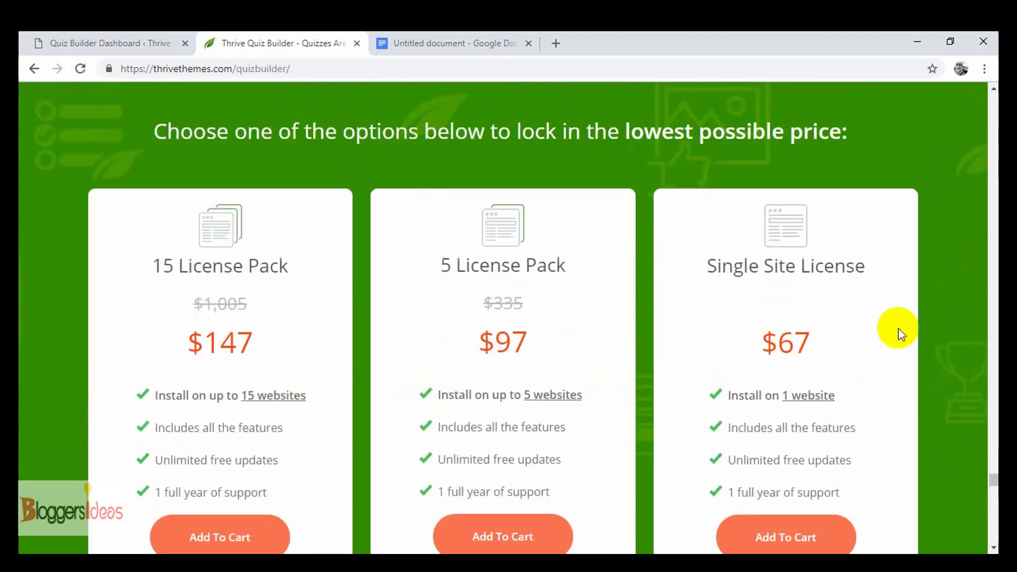
scroll(733, 271, down, 3)
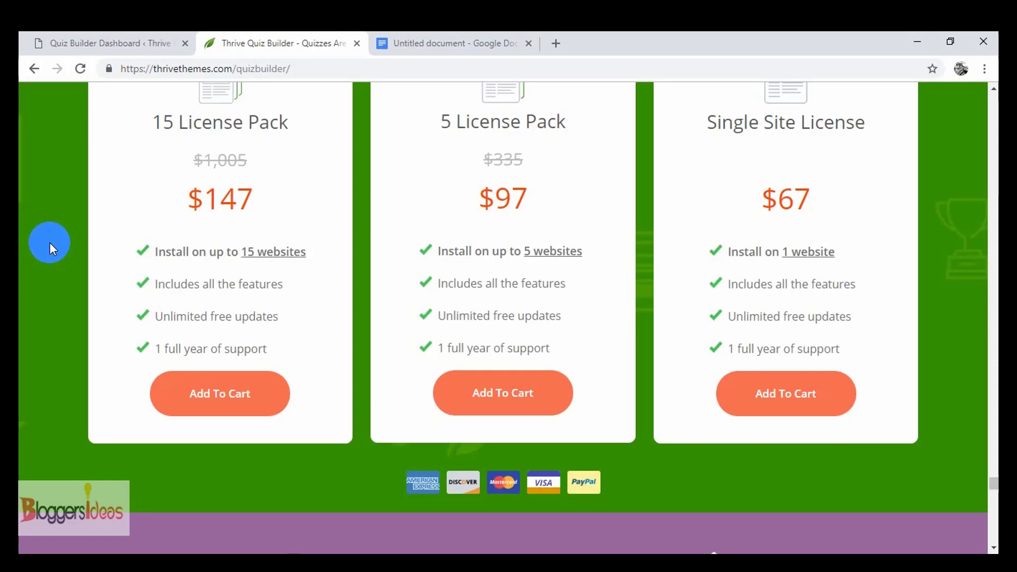
Switch to the Quiz Builder Dashboard and examine the existing quizzes and the options available there
click(106, 37)
scroll(564, 380, down, 3)
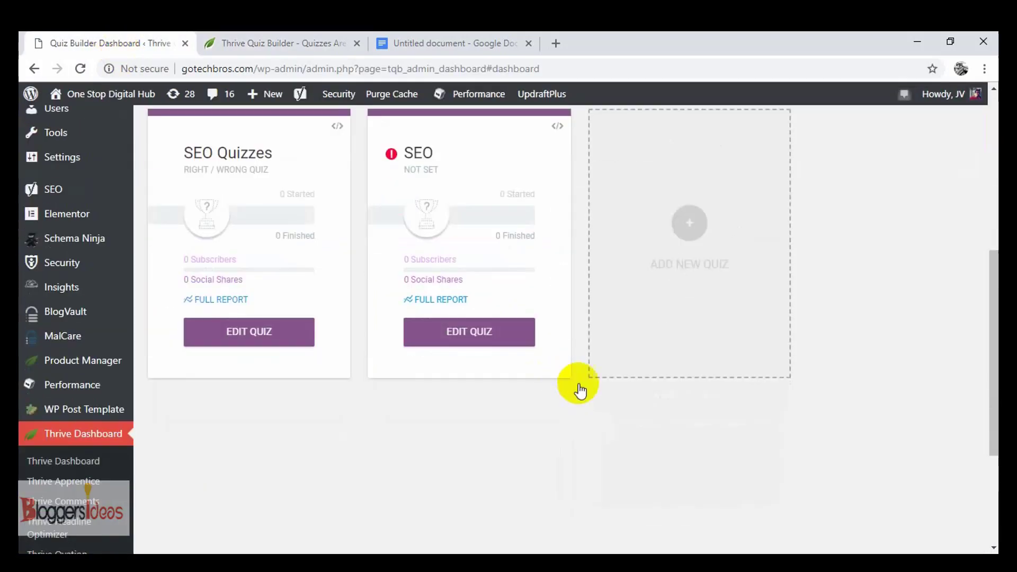
scroll(550, 395, up, 5)
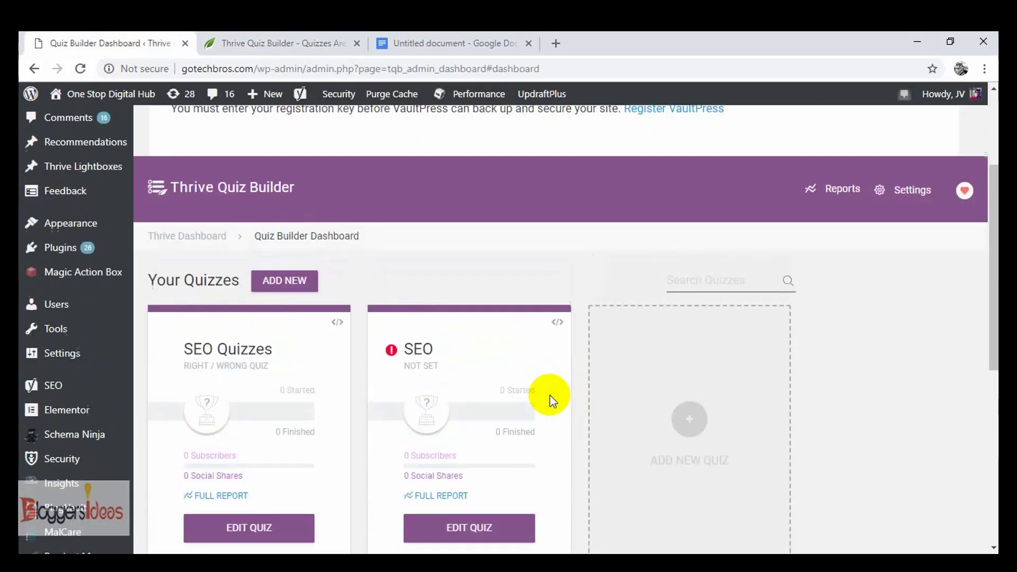
scroll(551, 307, down, 4)
scroll(534, 295, up, 3)
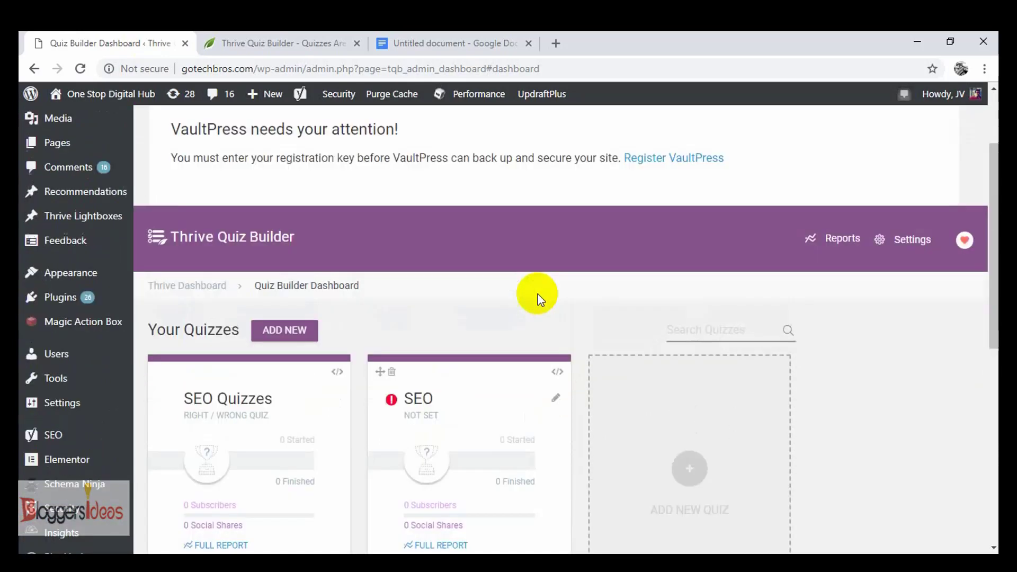
scroll(284, 295, down, 2)
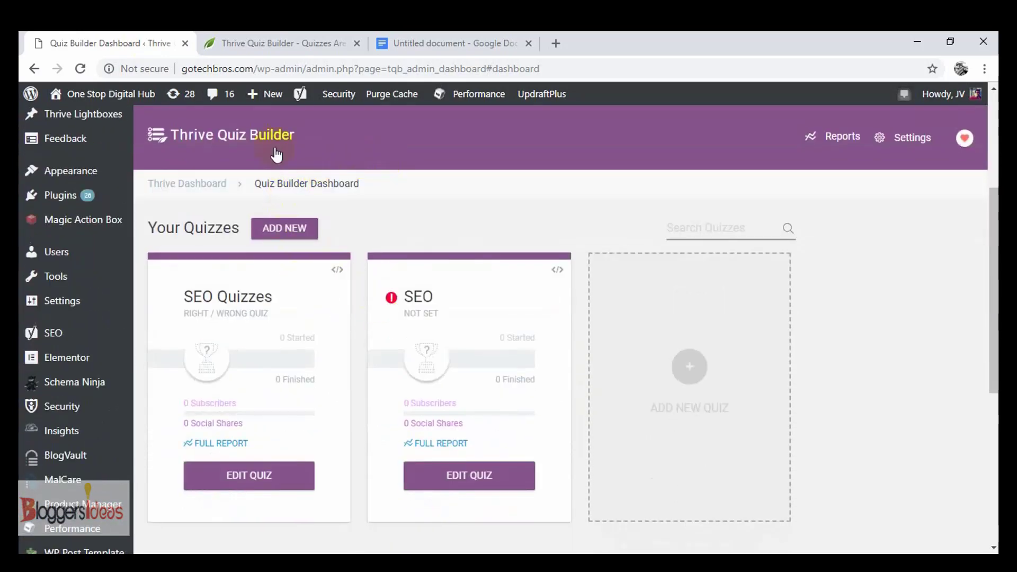
scroll(504, 236, down, 1)
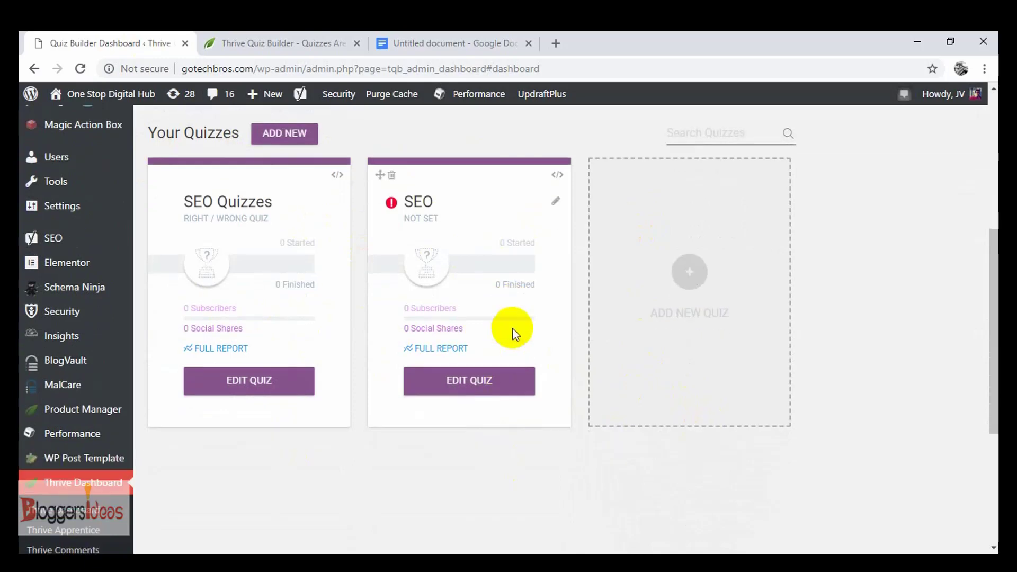
scroll(281, 306, up, 2)
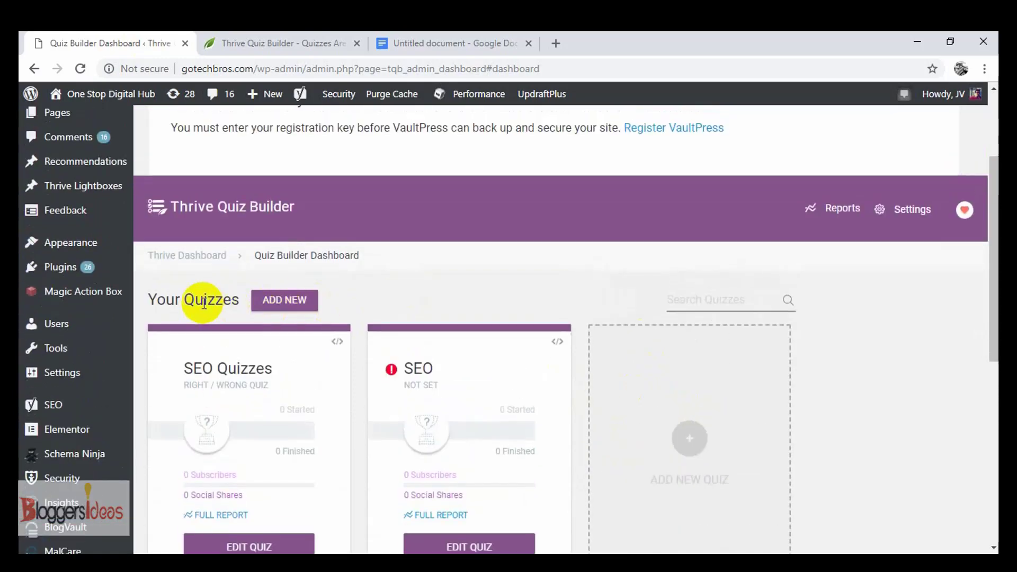
View the Quiz Builder reports, and look at the plugin settings without changing them
click(836, 210)
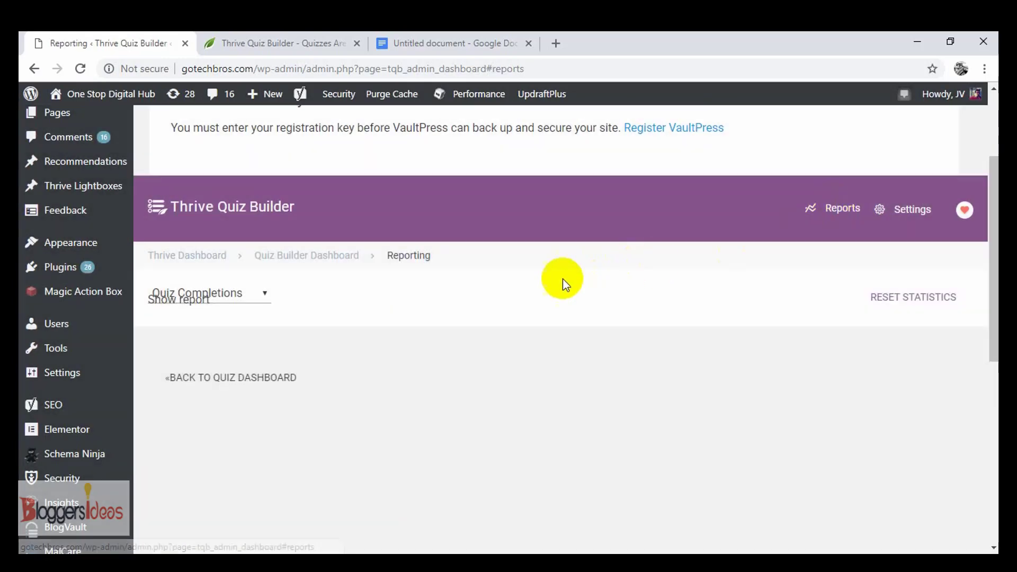
click(916, 211)
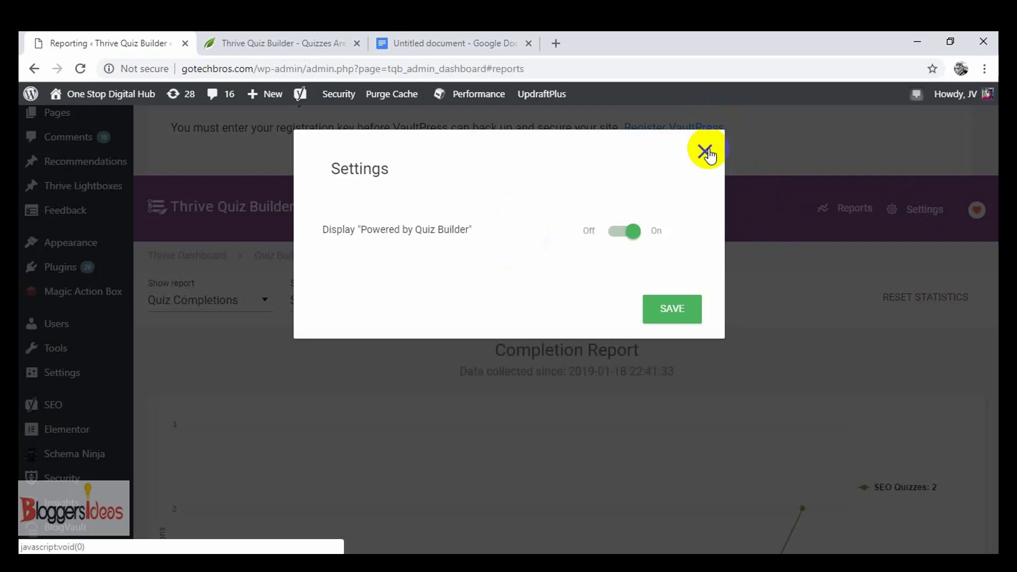
click(705, 152)
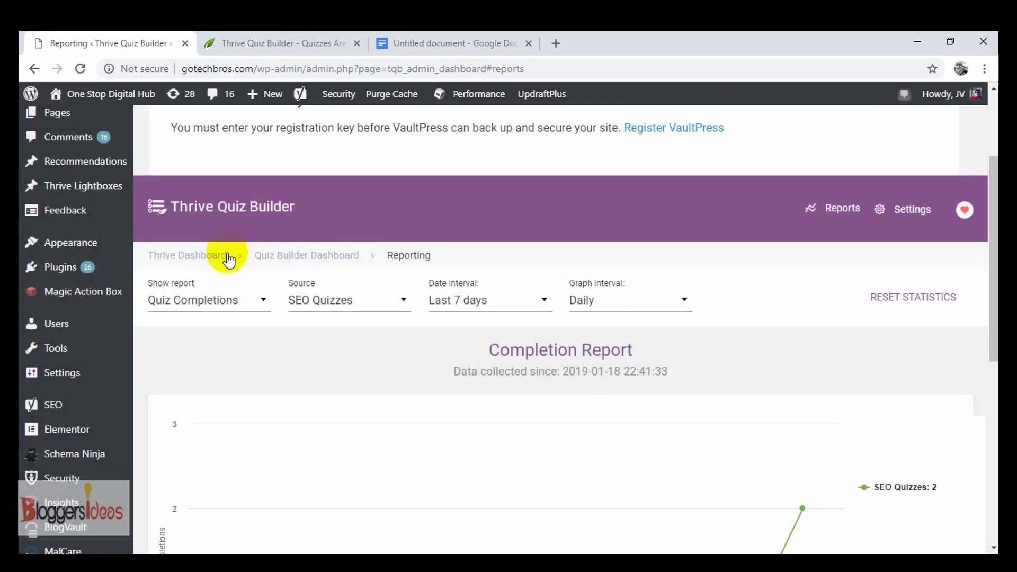
Look through the available products on the Thrive Dashboard and return to the Quiz Builder Dashboard from there
click(201, 260)
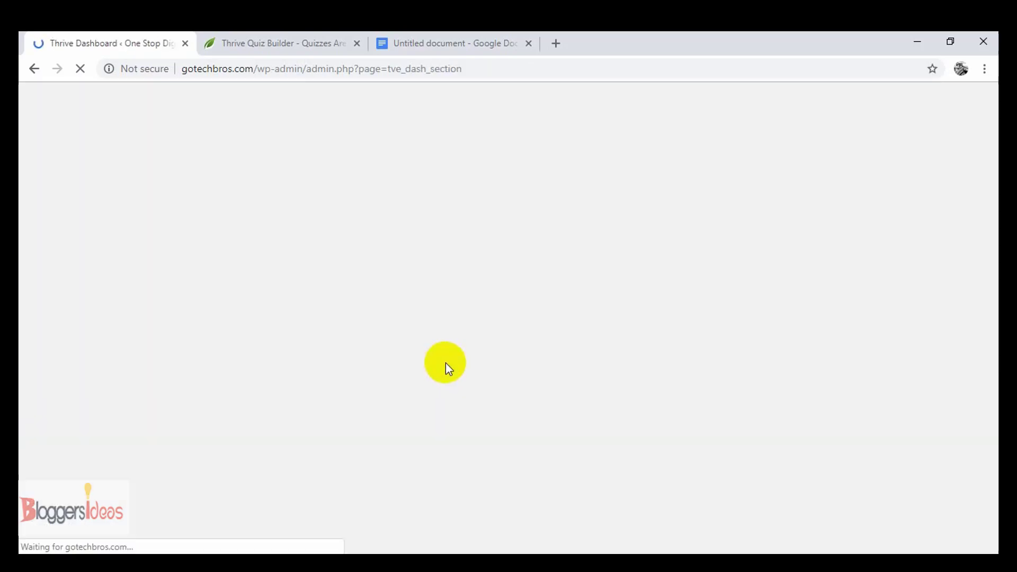
scroll(443, 357, down, 10)
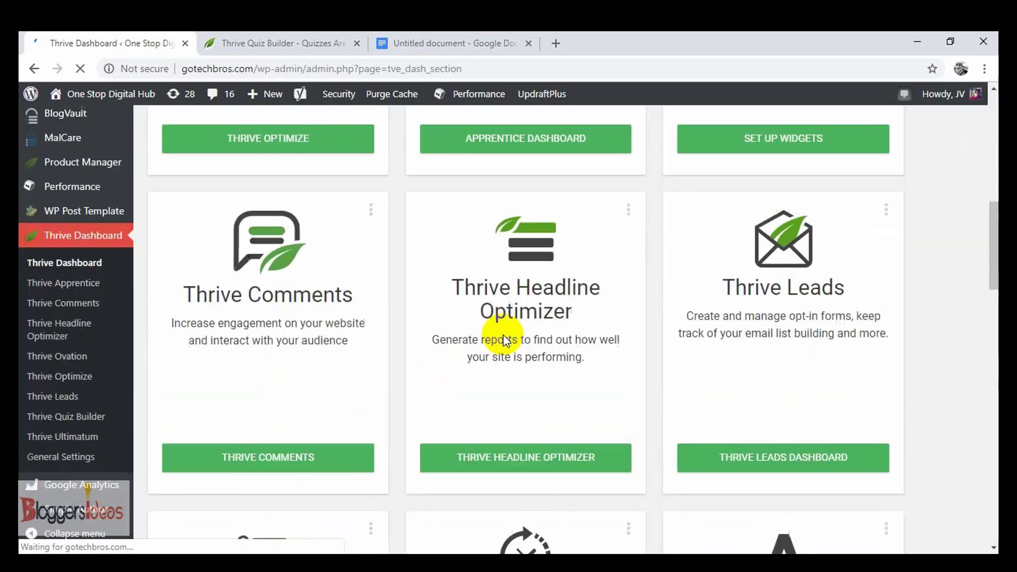
scroll(523, 342, down, 4)
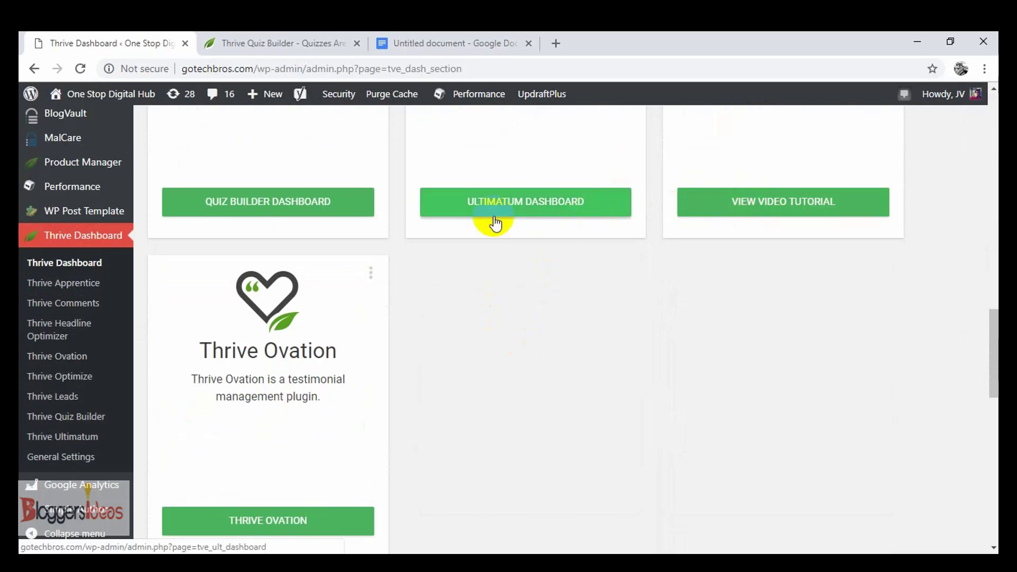
click(371, 272)
scroll(434, 313, up, 5)
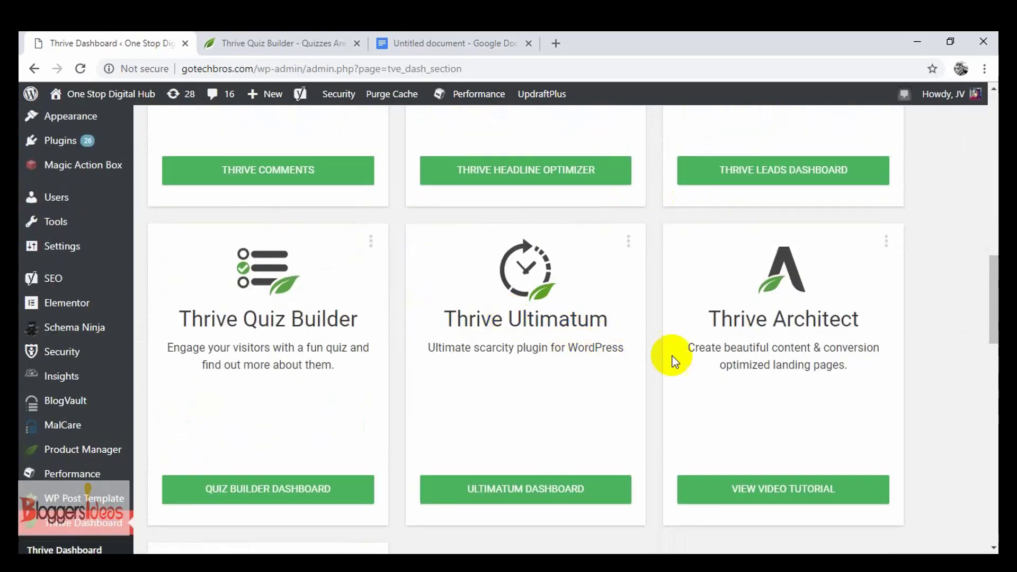
scroll(689, 356, up, 3)
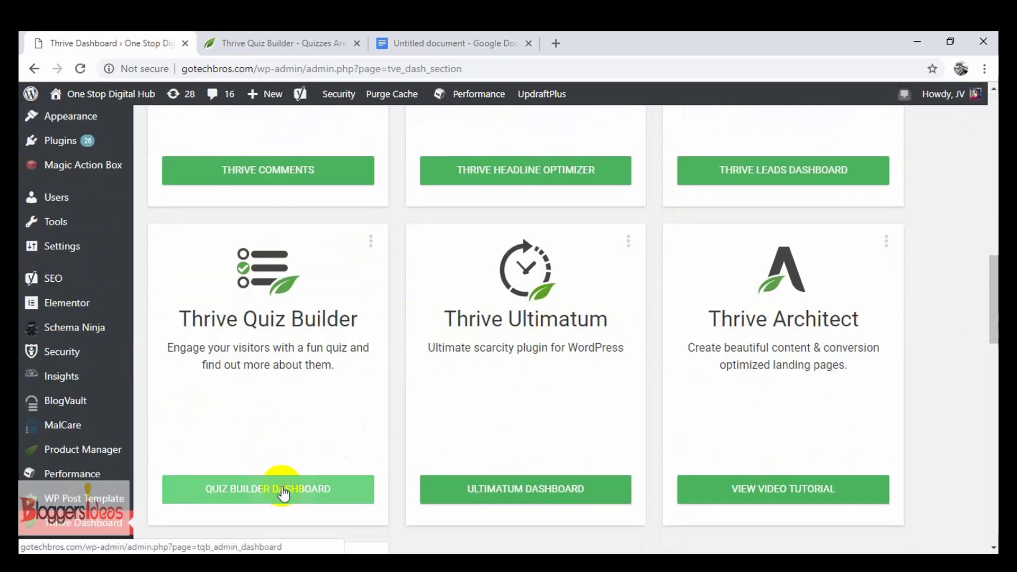
click(286, 488)
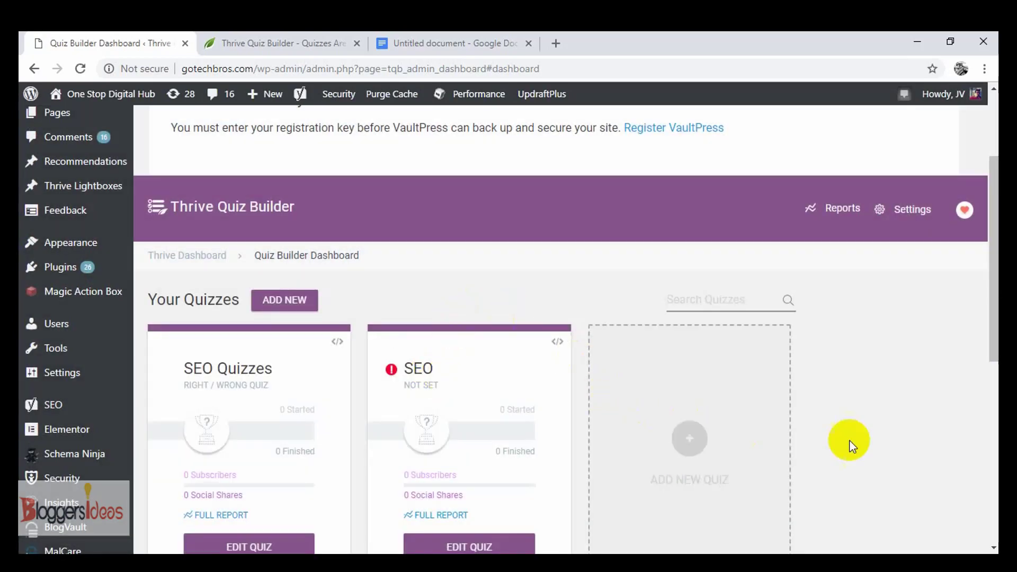
Create a new quiz with the Build from scratch template and name it "seo quiz"
scroll(795, 445, down, 3)
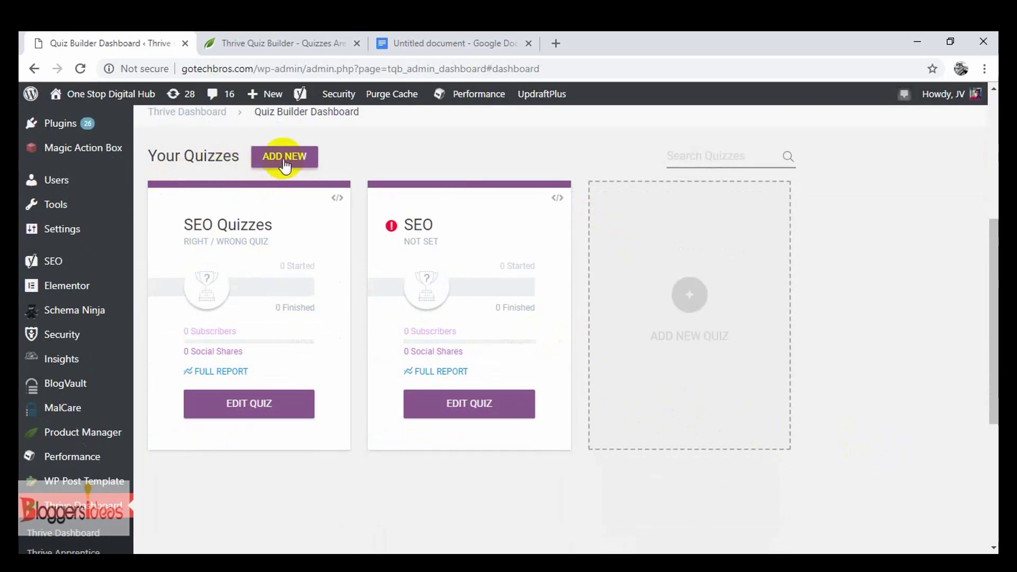
click(683, 305)
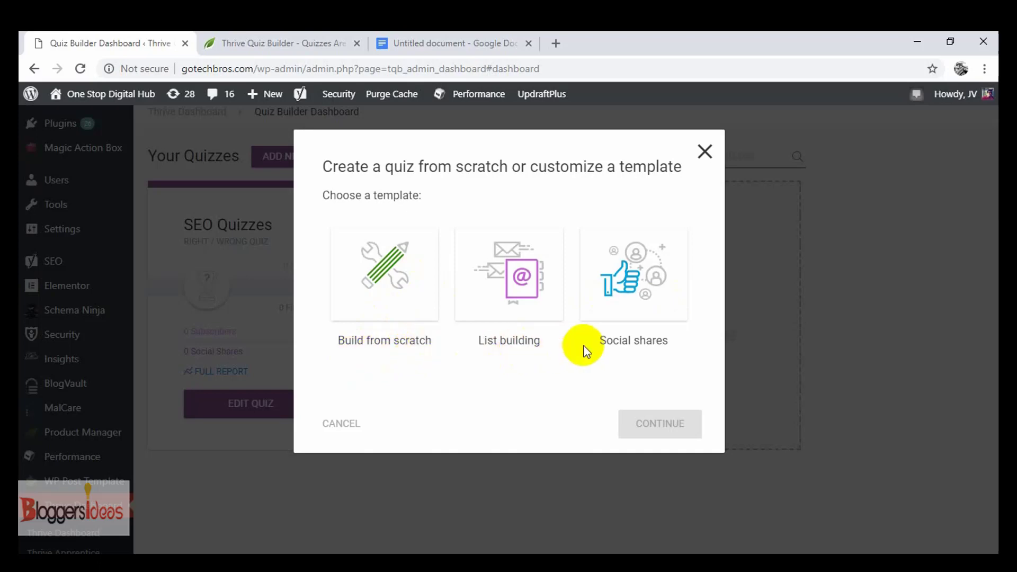
click(396, 294)
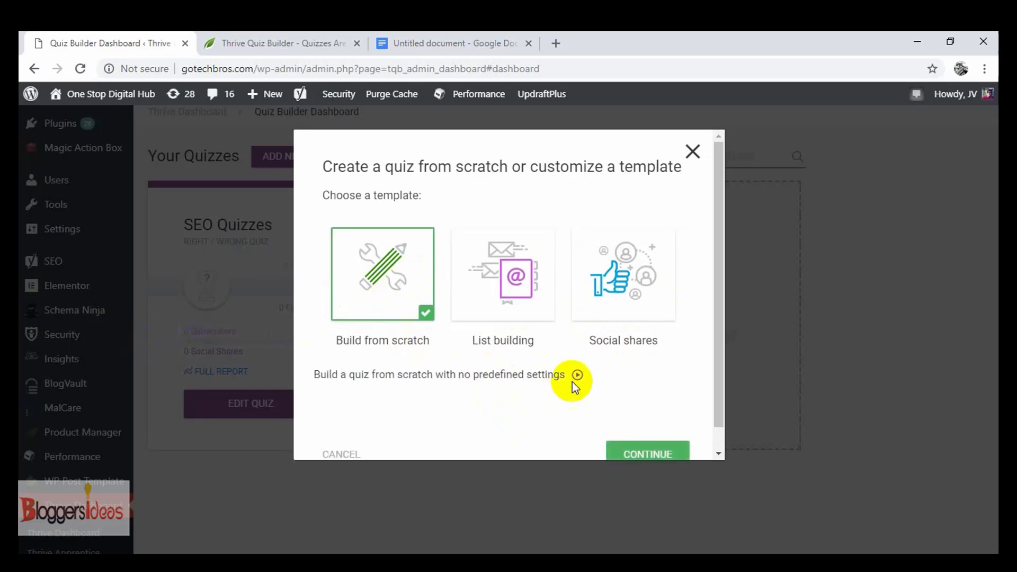
scroll(625, 402, down, 1)
click(671, 432)
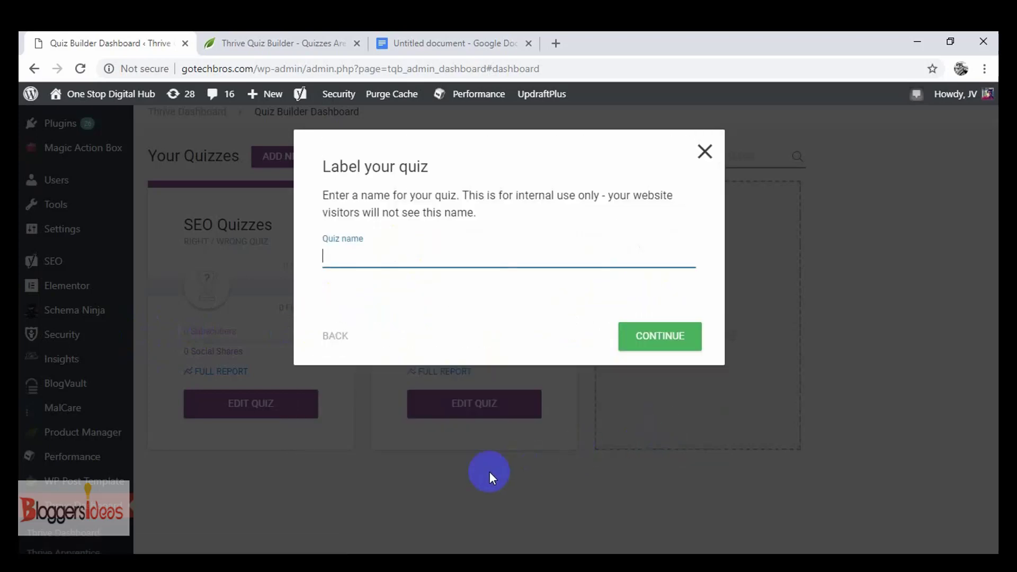
click(353, 260)
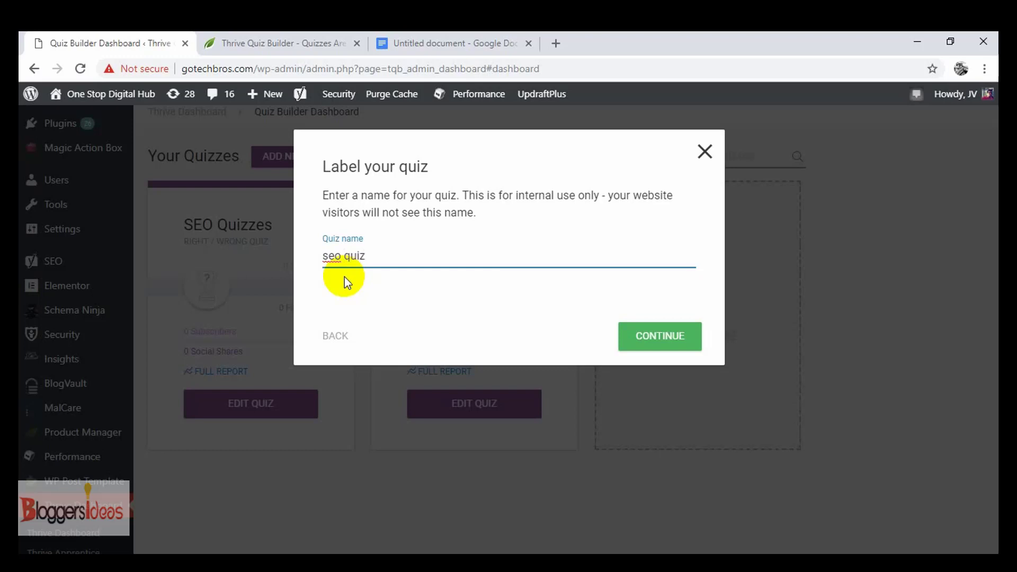
click(664, 345)
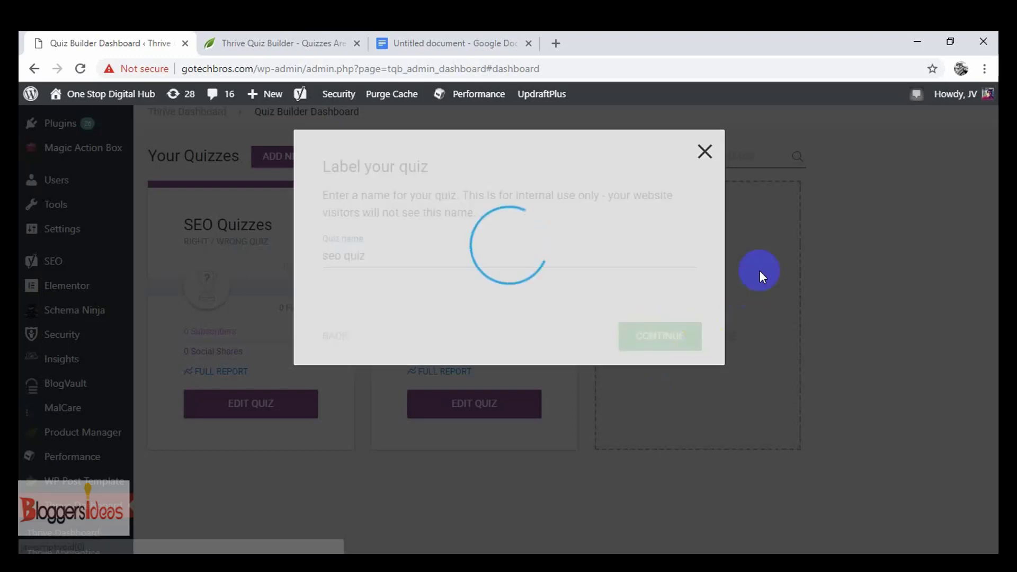
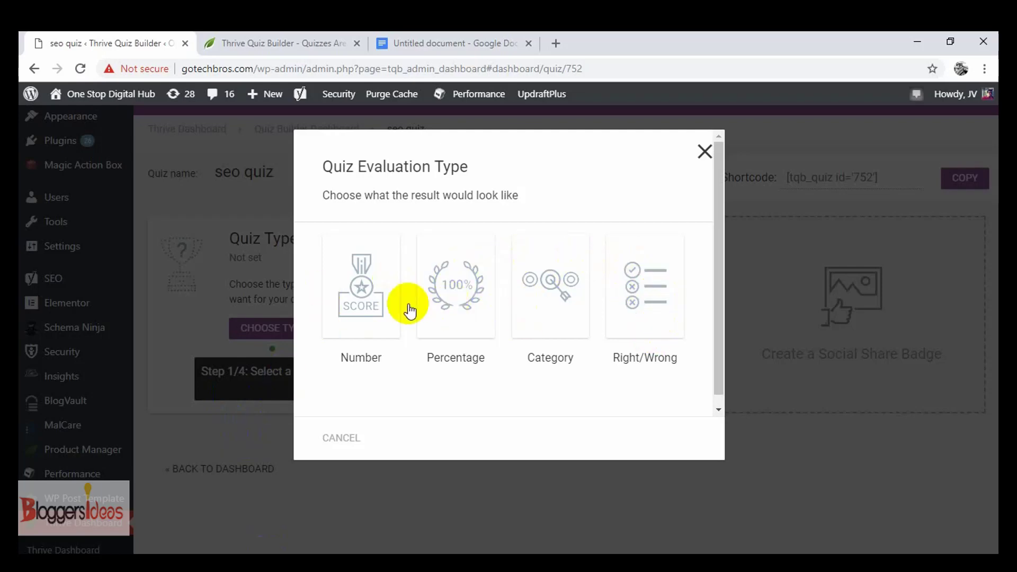
Set the quiz evaluation type to Right/Wrong, enable highlighting of the correct answer after a response, and save
click(670, 323)
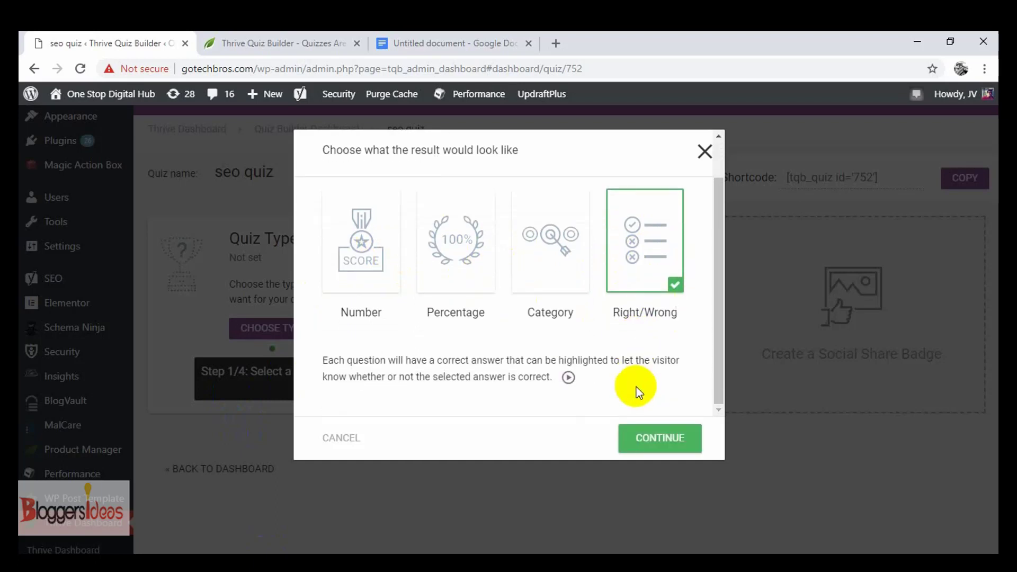
click(664, 437)
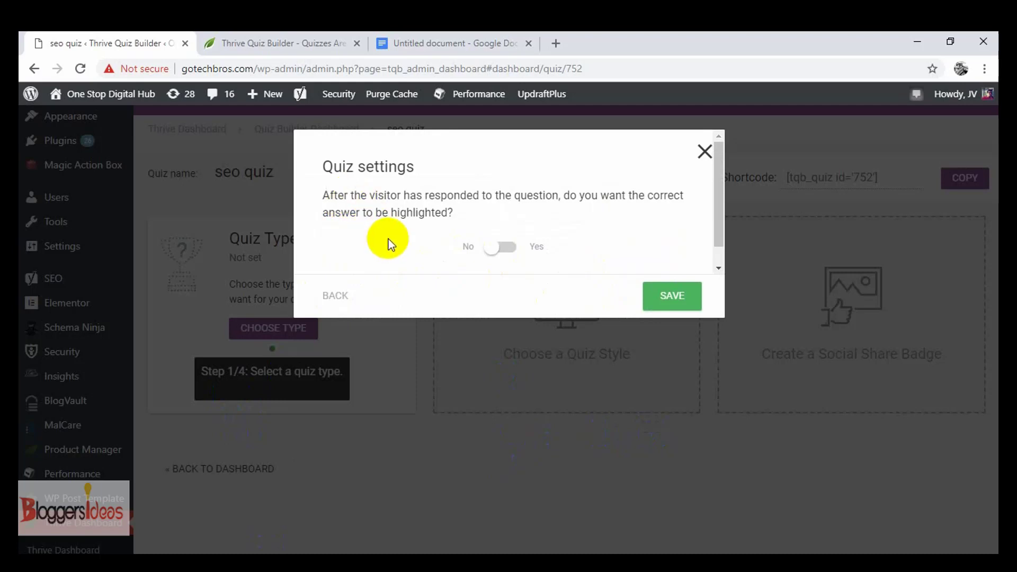
click(505, 249)
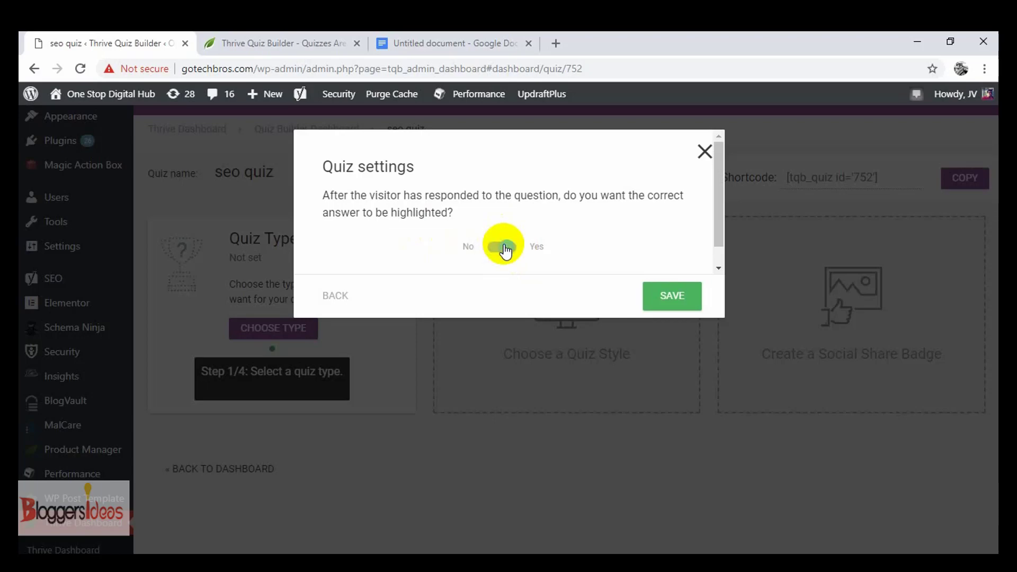
click(654, 297)
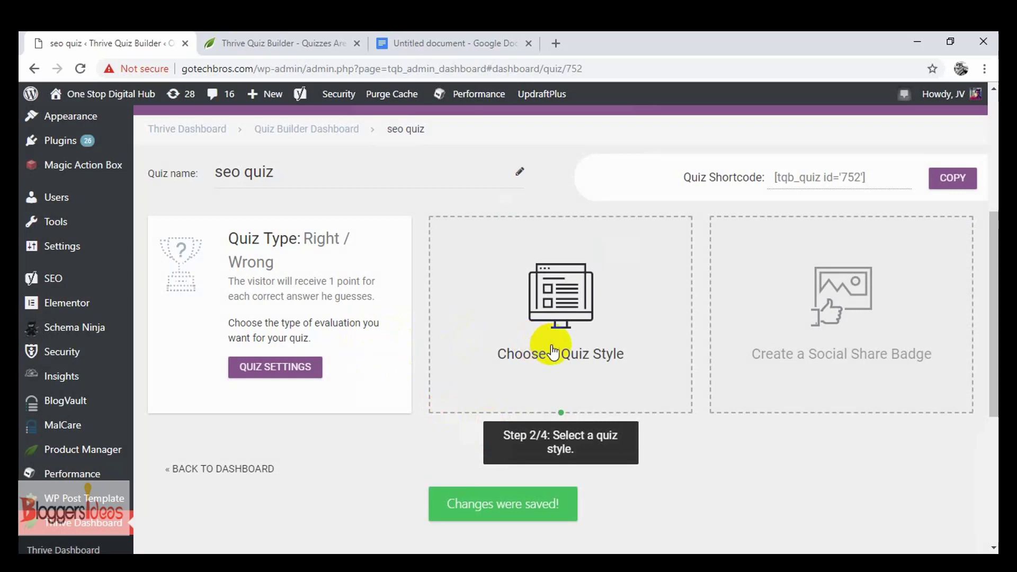
Browse the available quiz styles and apply the Light Blue Quiz style to the quiz
click(595, 344)
scroll(371, 347, down, 1)
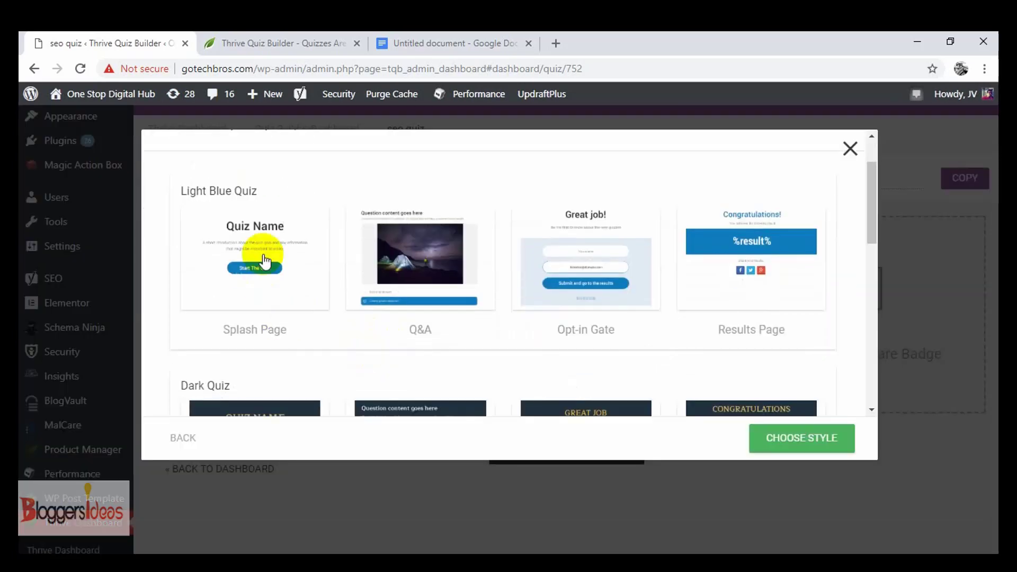
scroll(418, 278, up, 1)
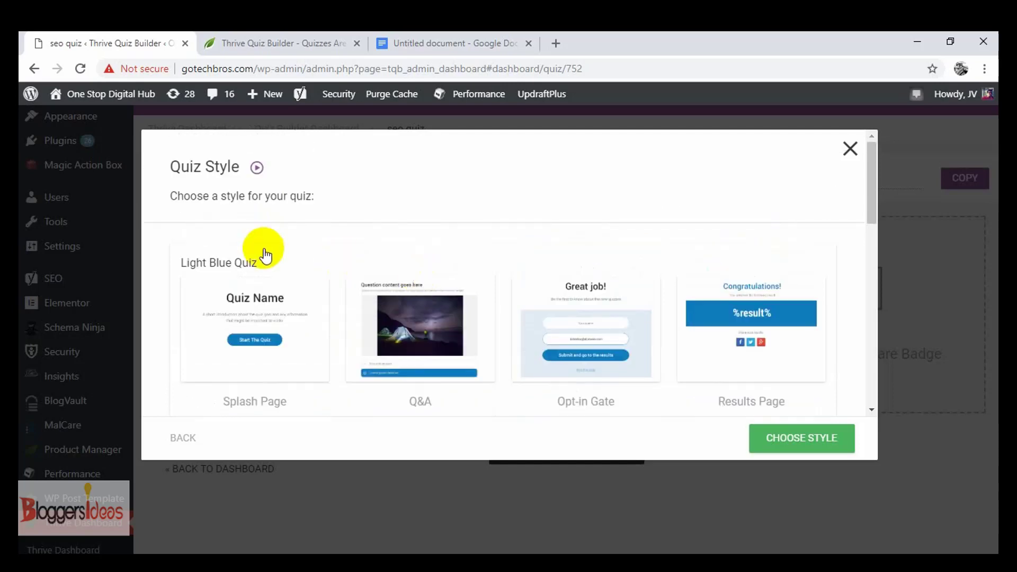
scroll(447, 283, down, 2)
scroll(445, 288, up, 1)
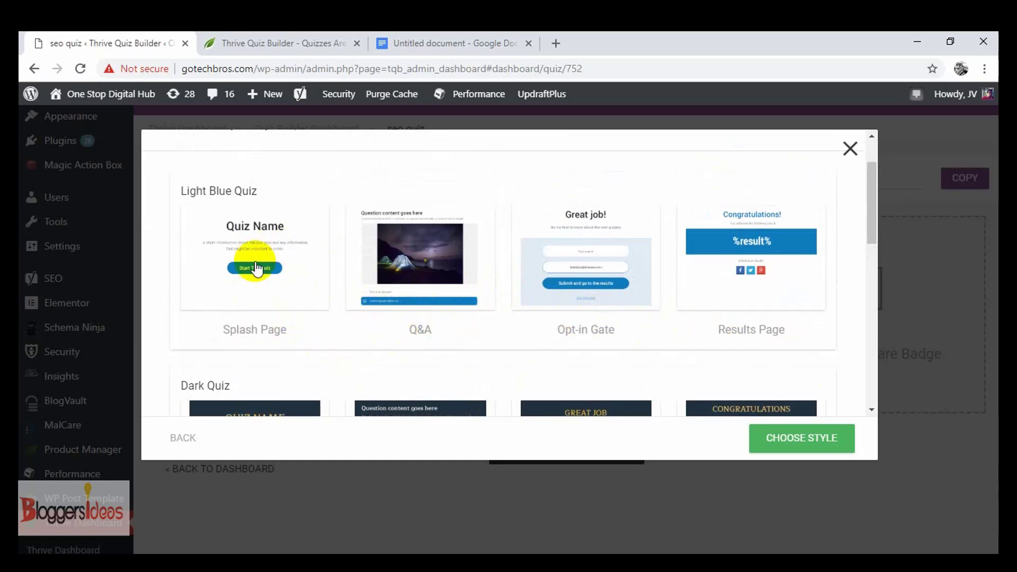
scroll(386, 313, down, 4)
scroll(386, 329, up, 4)
click(300, 266)
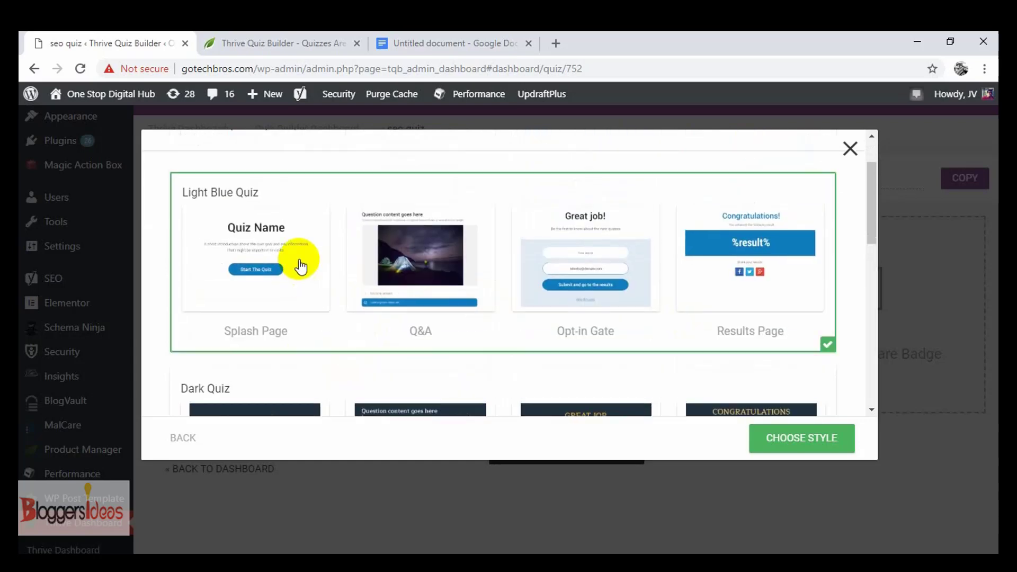
scroll(640, 355, down, 3)
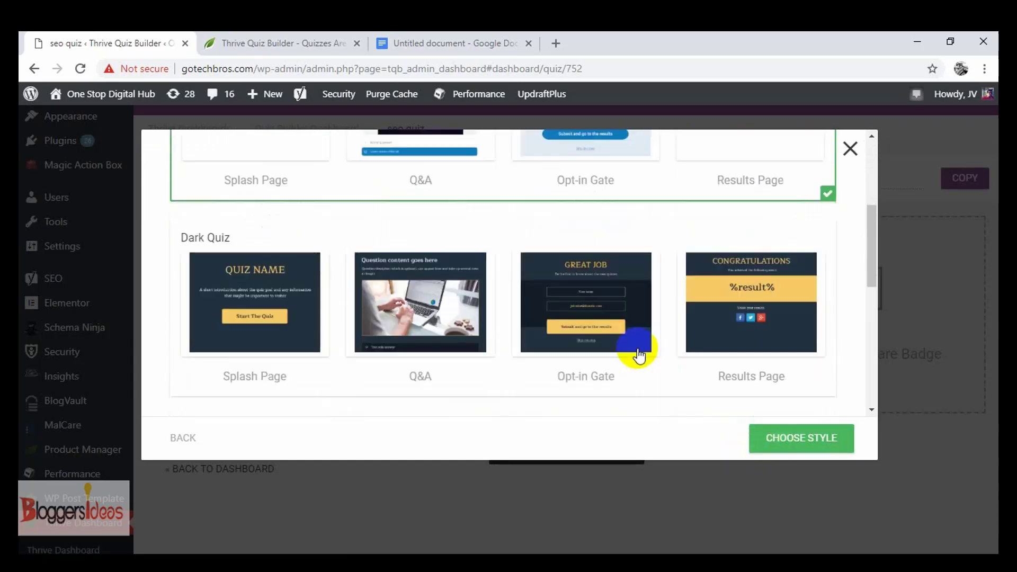
scroll(609, 350, down, 3)
scroll(552, 346, up, 6)
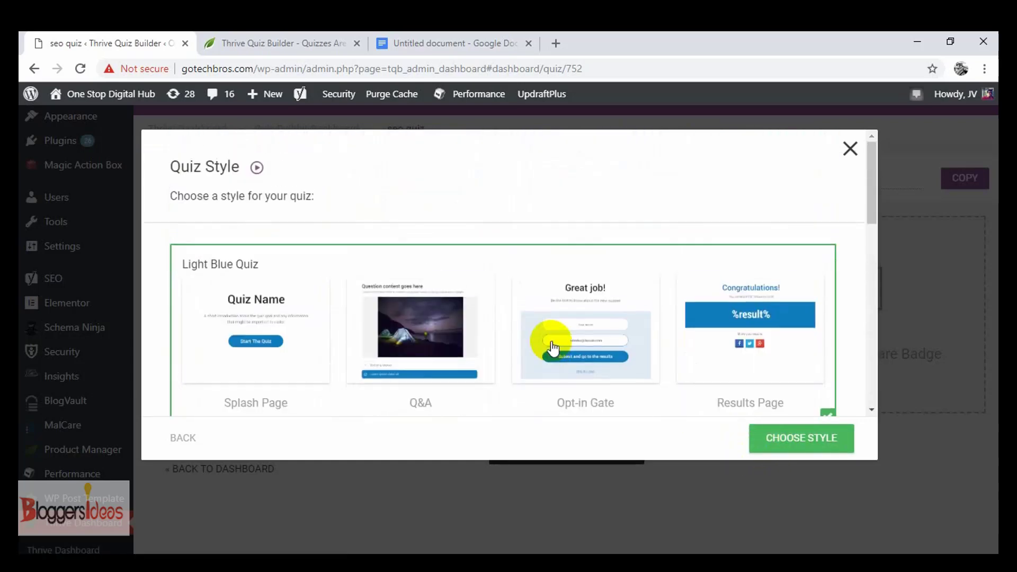
scroll(535, 328, down, 1)
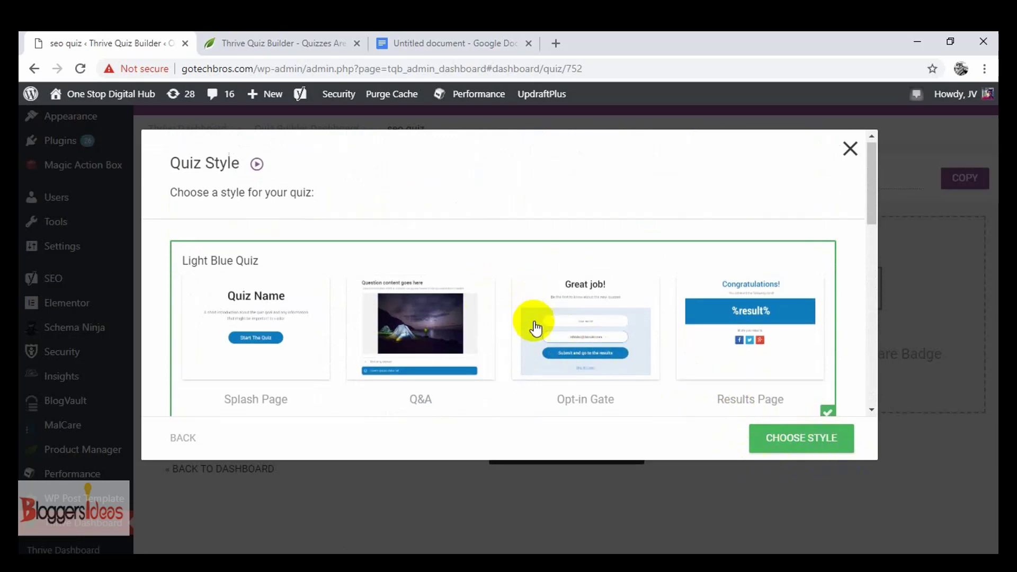
scroll(583, 329, down, 3)
click(778, 437)
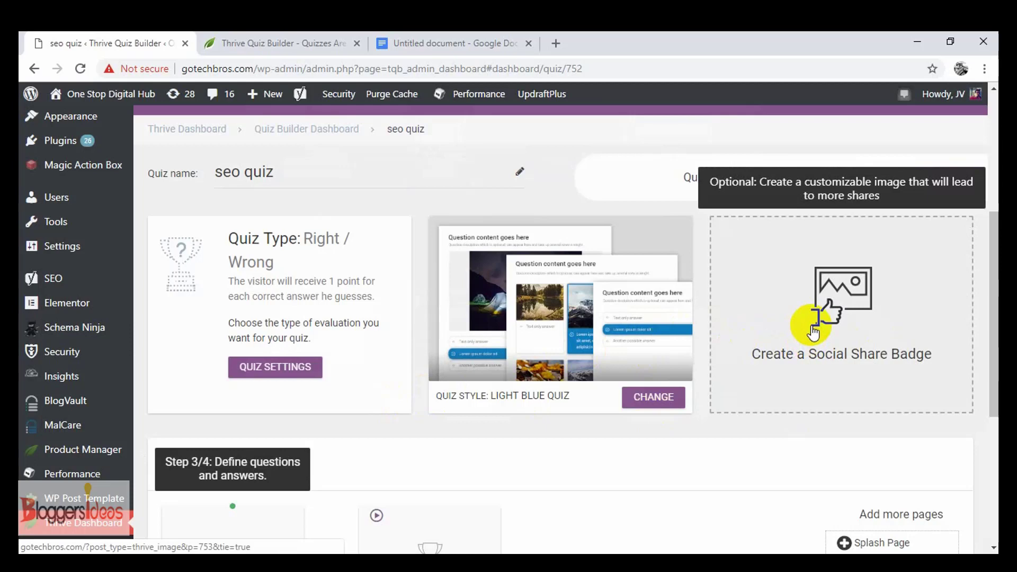
Create a social share badge for the quiz from the Architectural template
click(811, 326)
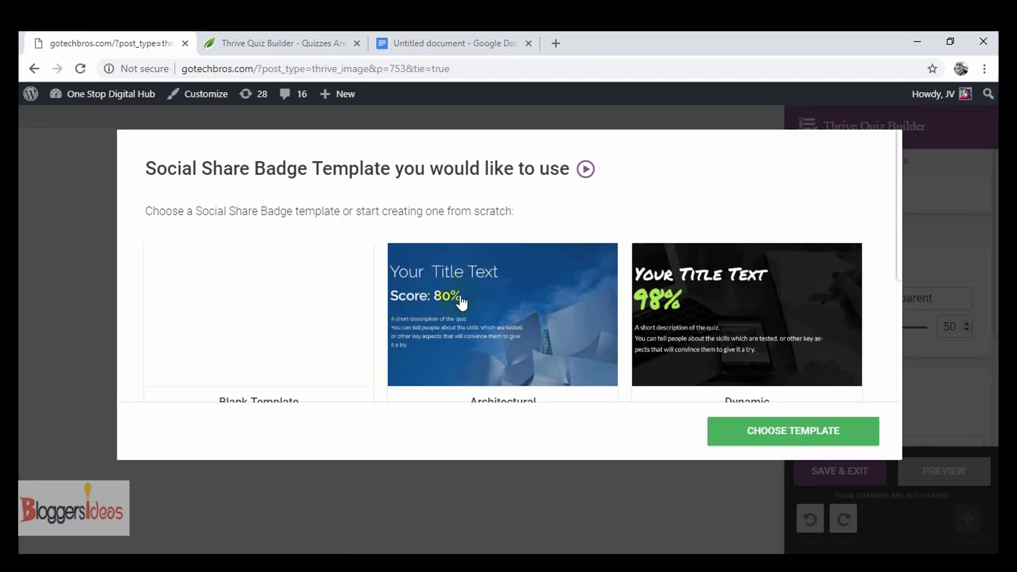
scroll(462, 299, down, 1)
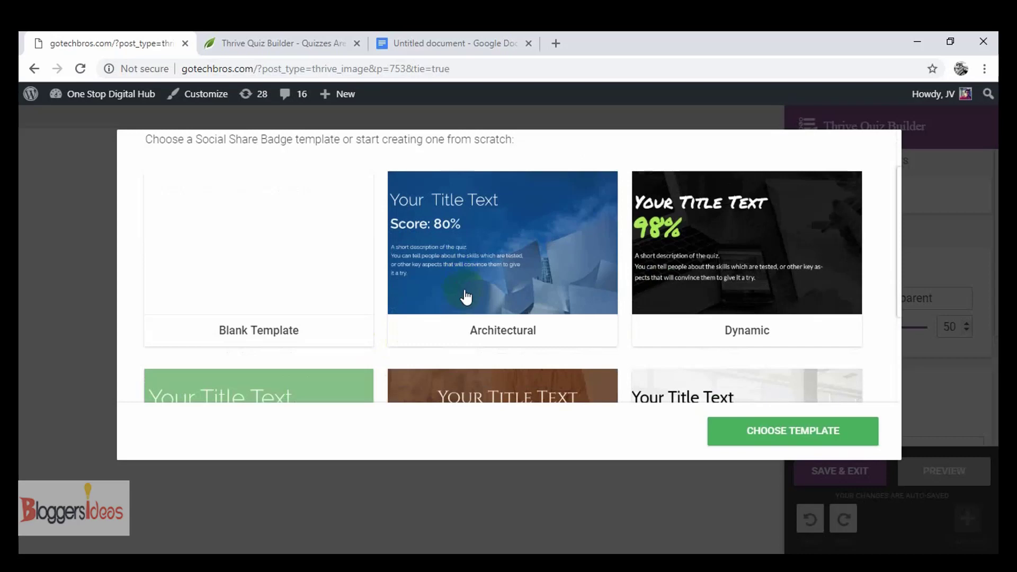
click(525, 247)
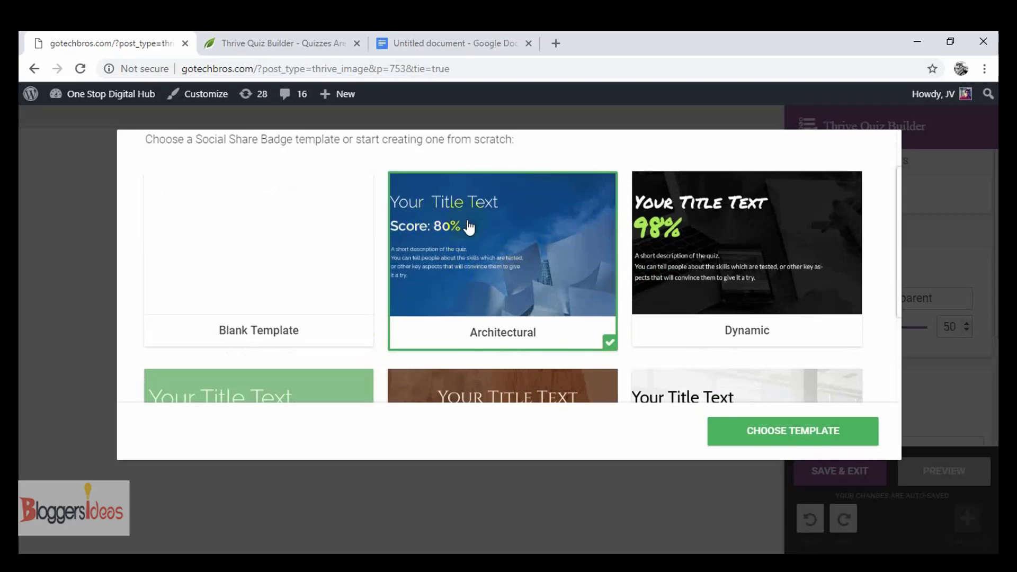
click(759, 436)
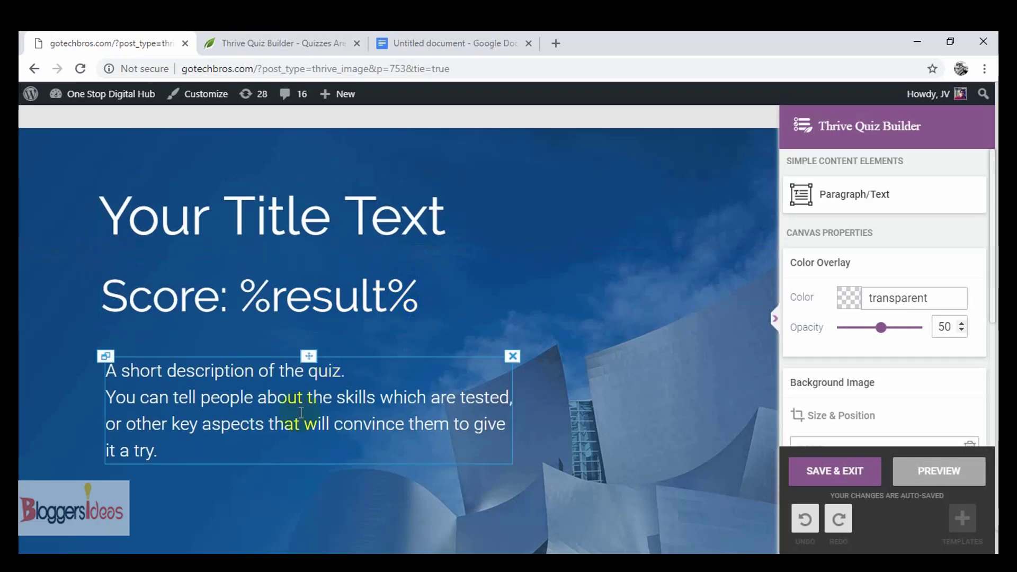
Look over the badge's description and title text without editing it, and save and exit the badge editor
click(212, 444)
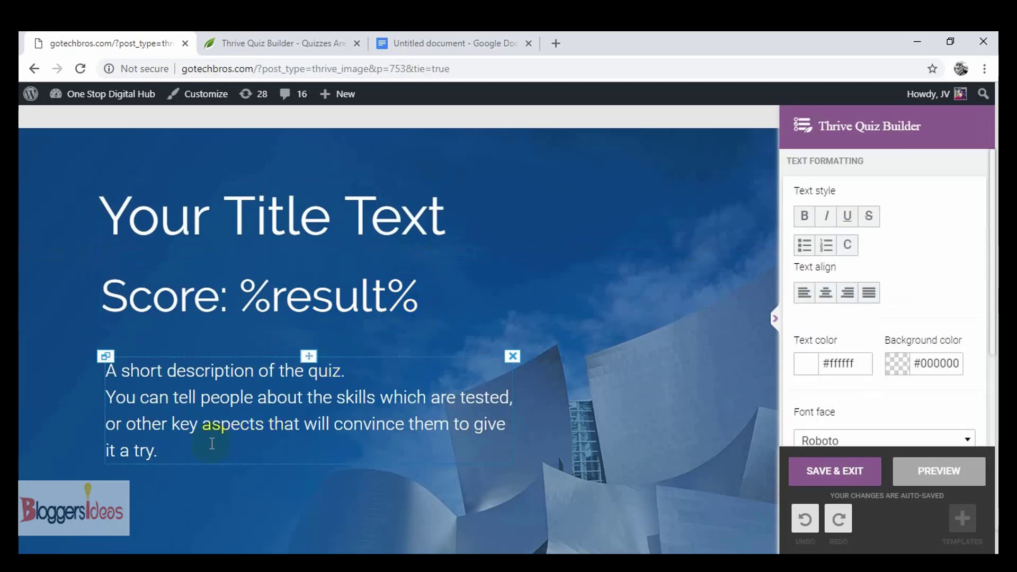
drag(212, 444, 107, 368)
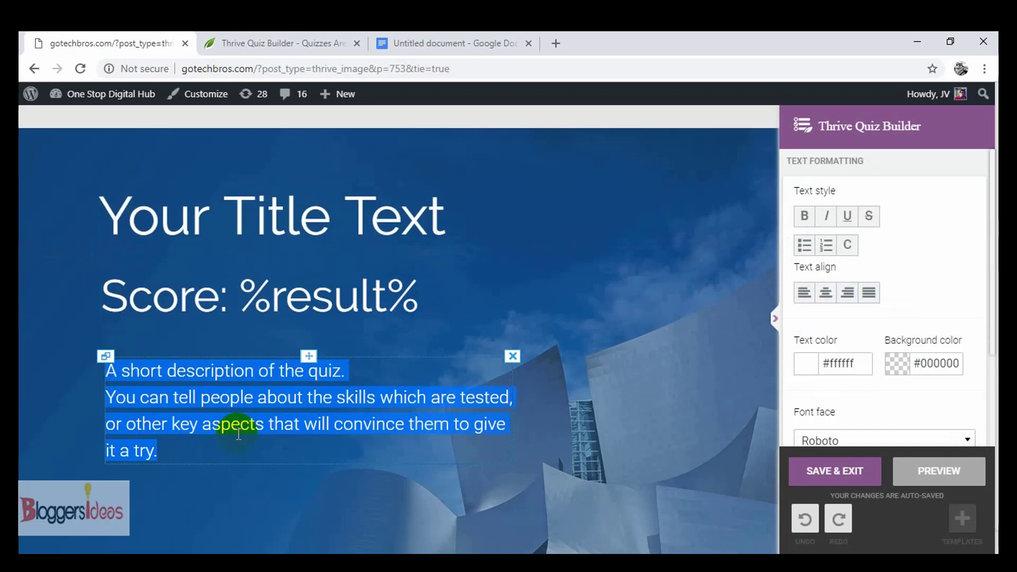
click(506, 257)
click(435, 225)
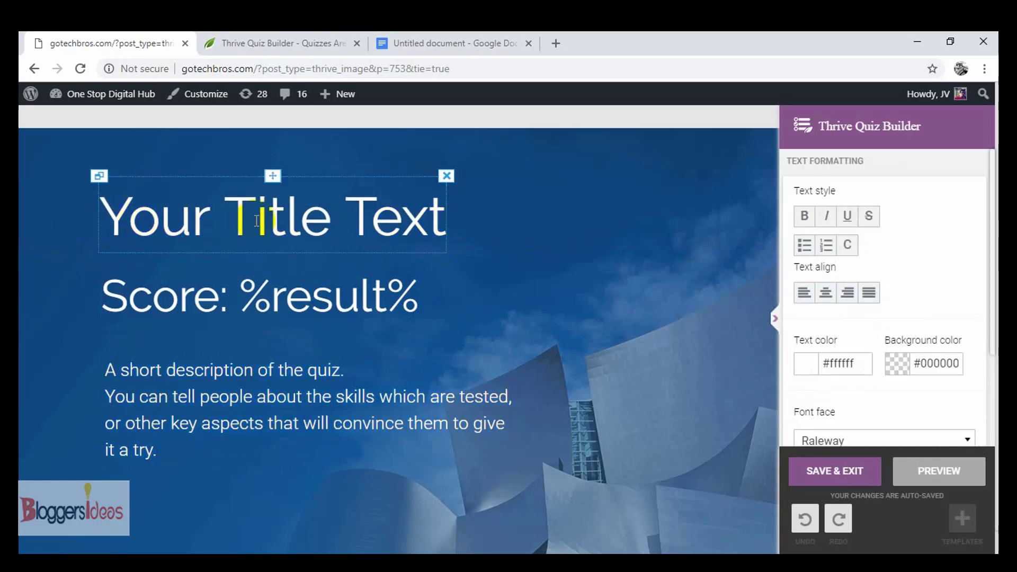
scroll(610, 360, down, 1)
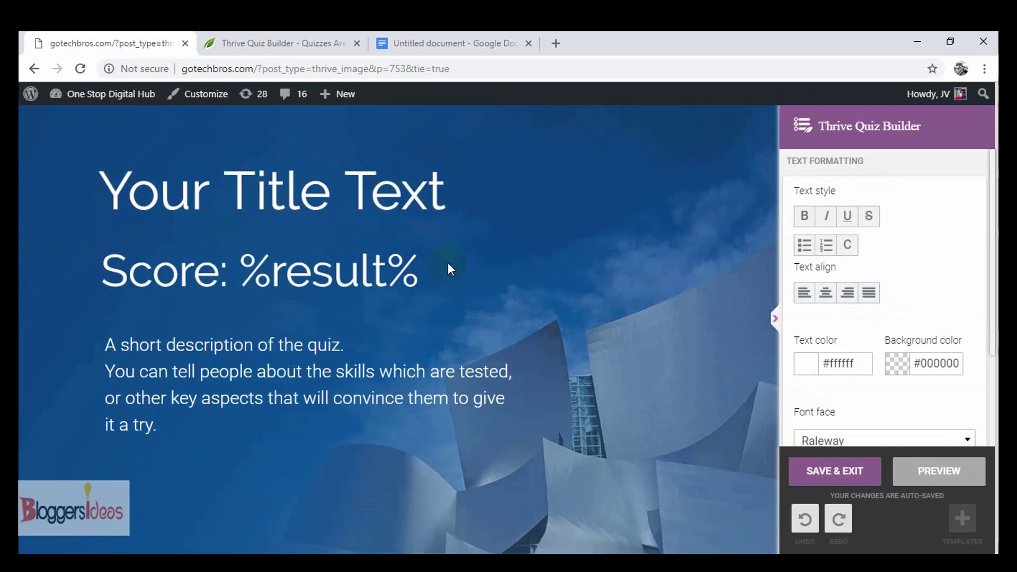
click(835, 475)
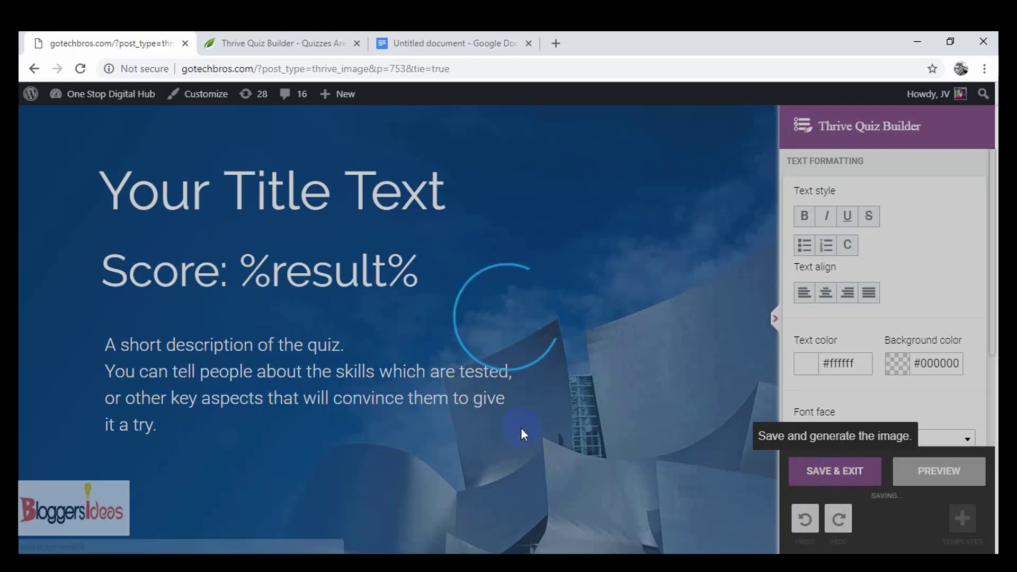
click(789, 469)
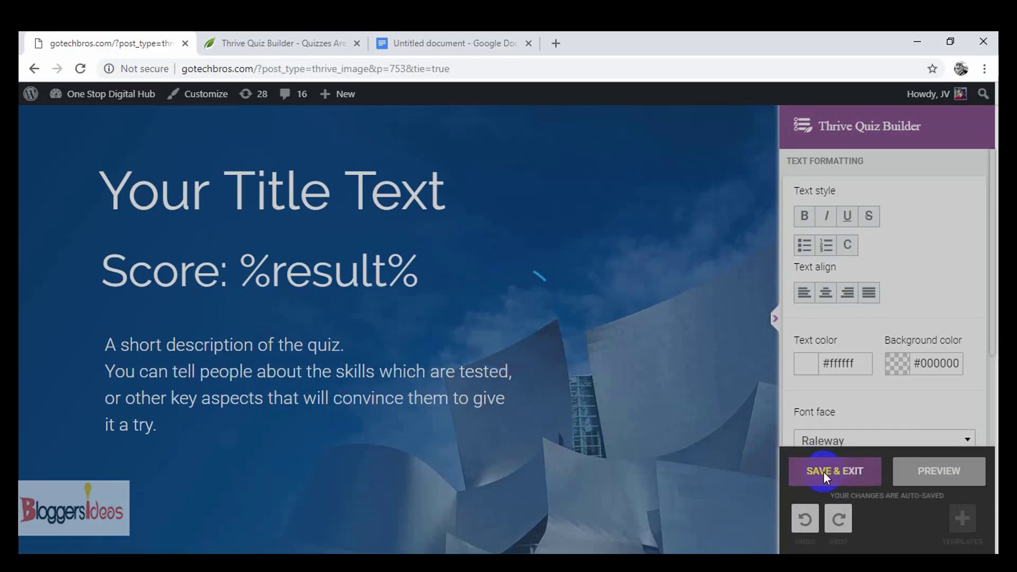
click(518, 390)
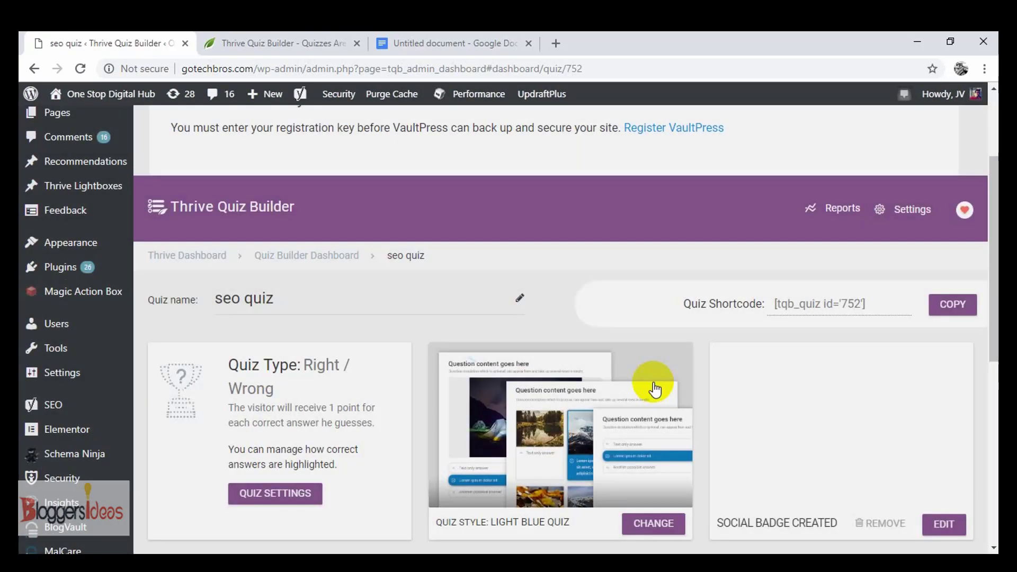
Open the quiz's question manager and start a new question of the Multiple Choice with Buttons type
scroll(652, 387, down, 3)
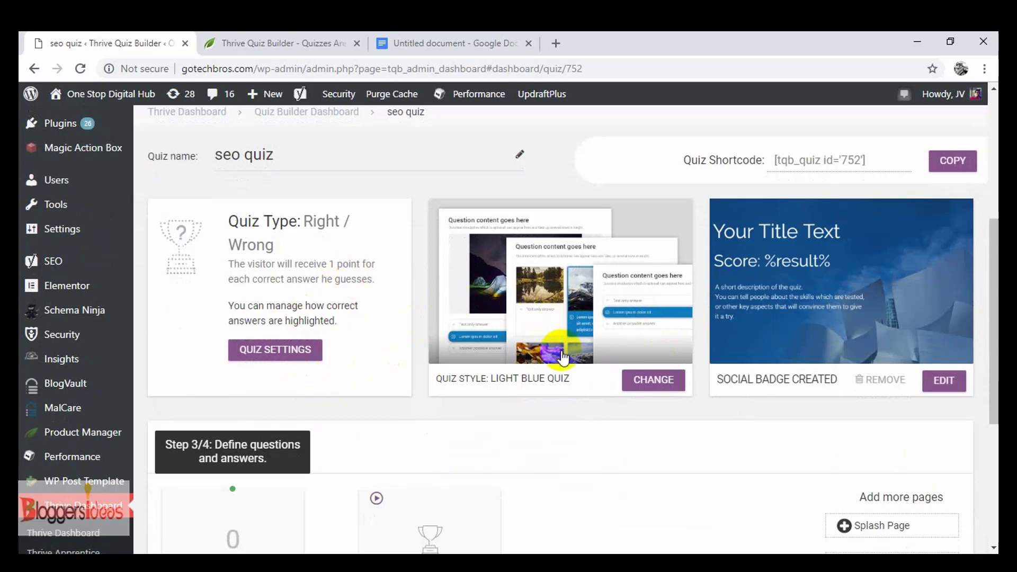
scroll(725, 408, down, 2)
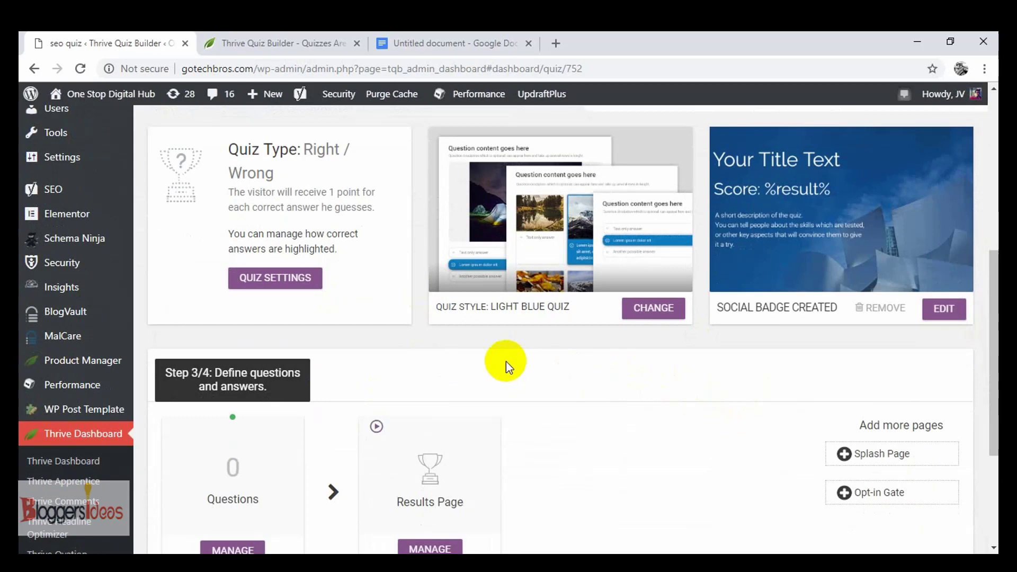
scroll(507, 361, down, 4)
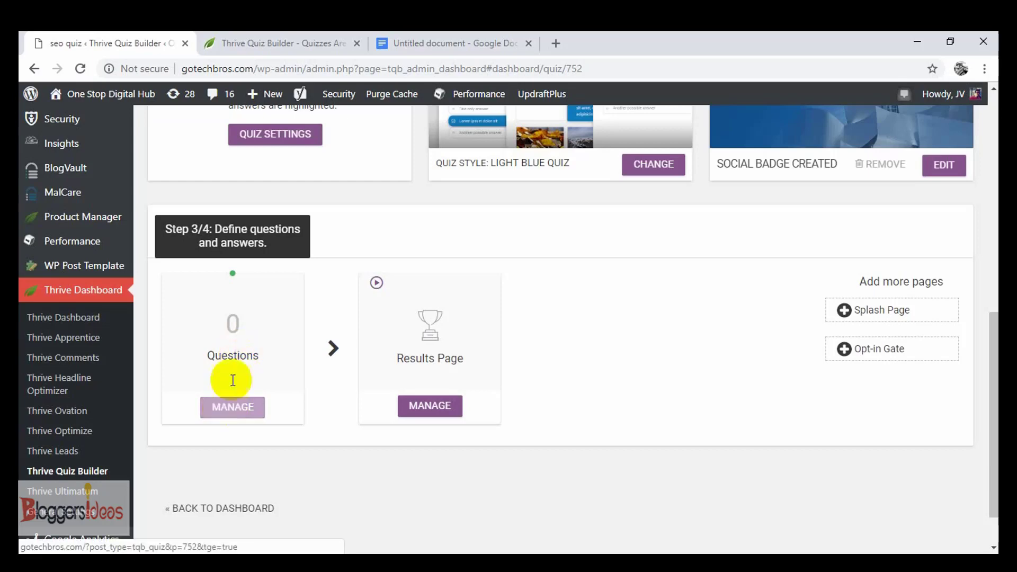
click(234, 413)
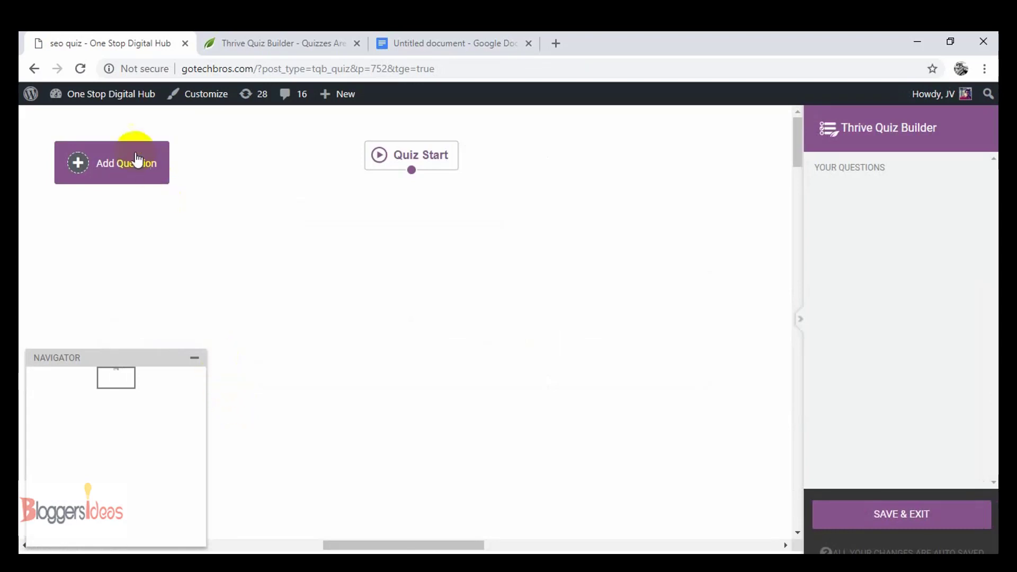
click(81, 157)
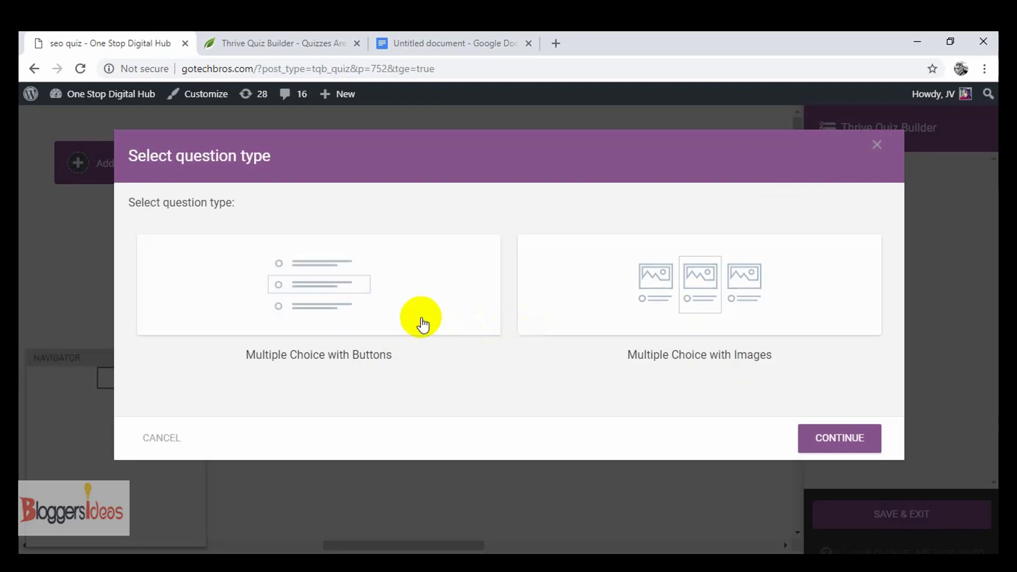
click(364, 298)
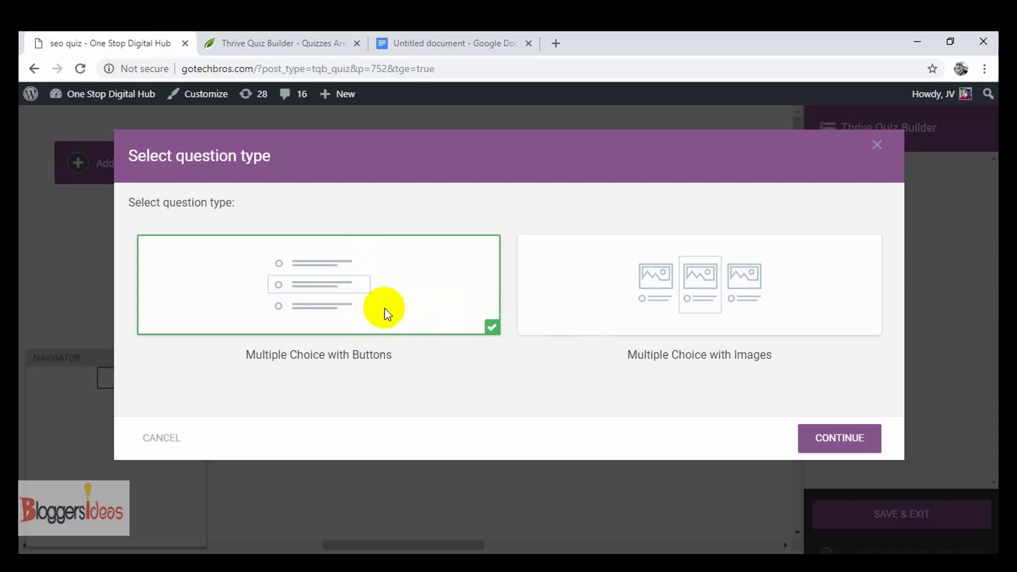
click(827, 440)
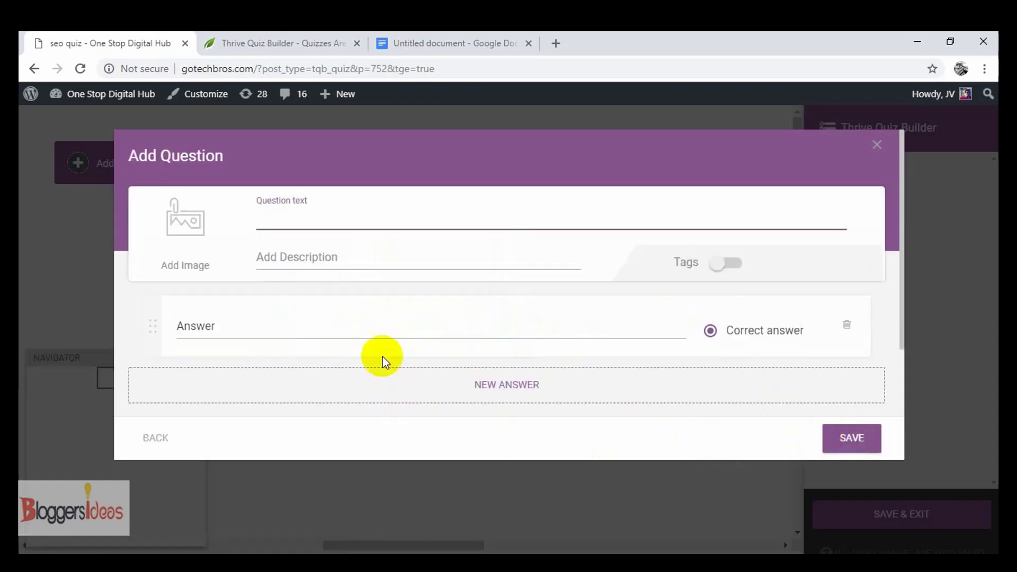
Switch to the Google Docs document and copy the question "Which one of these is not On-Page SEO?"
click(423, 42)
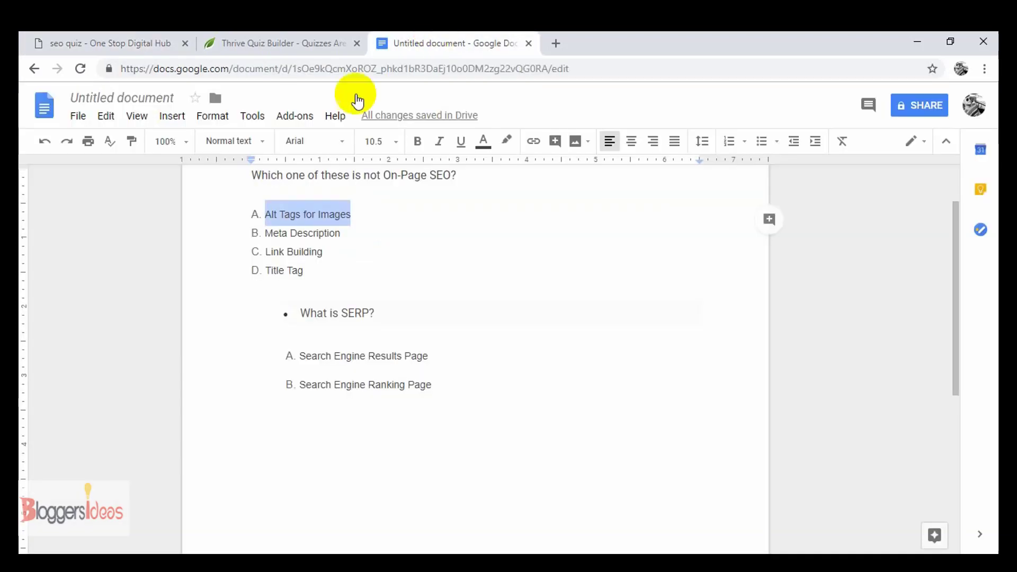
scroll(434, 223, up, 2)
click(474, 250)
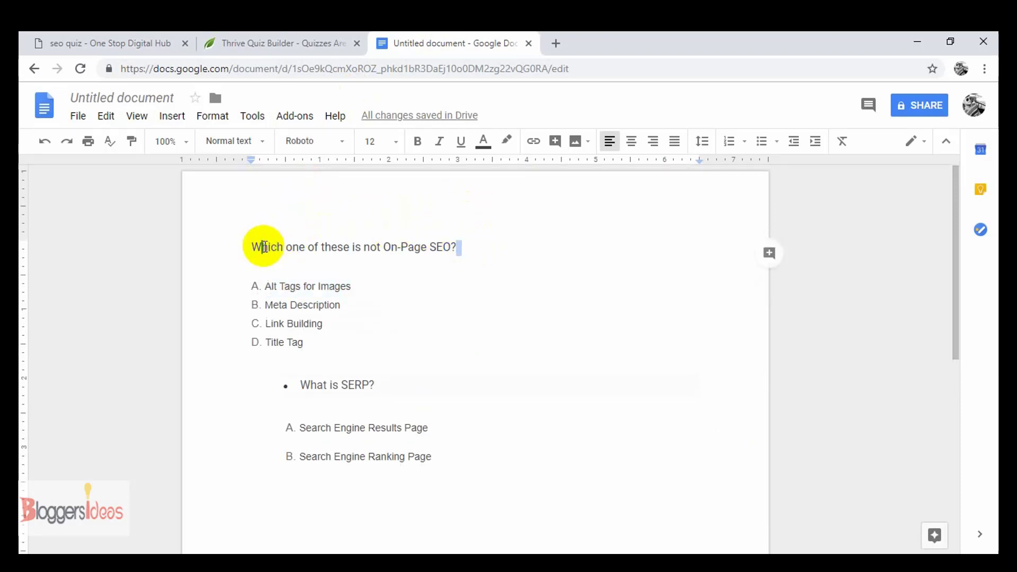
click(262, 247)
key(Return)
key(Delete)
click(482, 242)
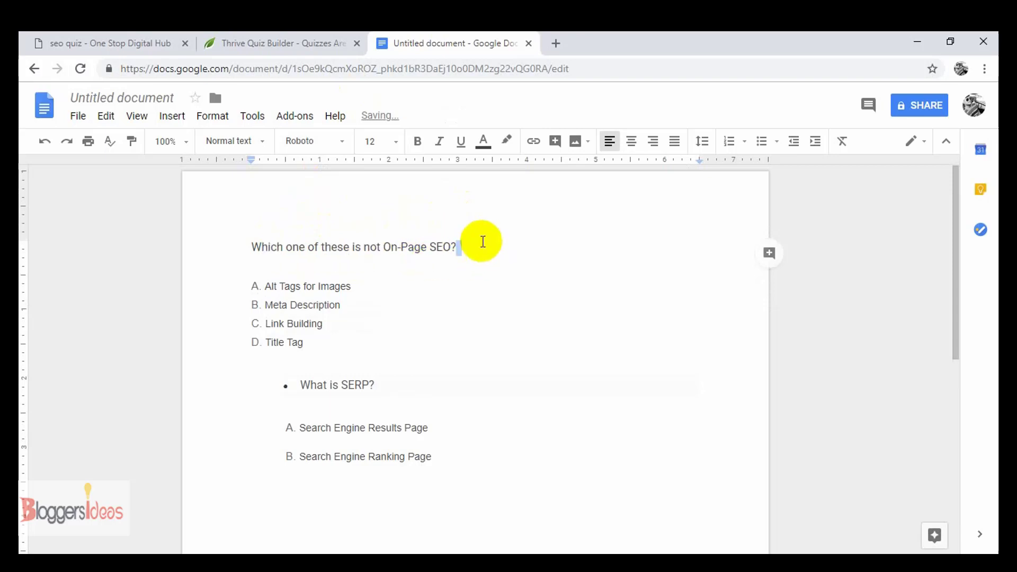
drag(483, 241, 253, 237)
key(ctrl+c)
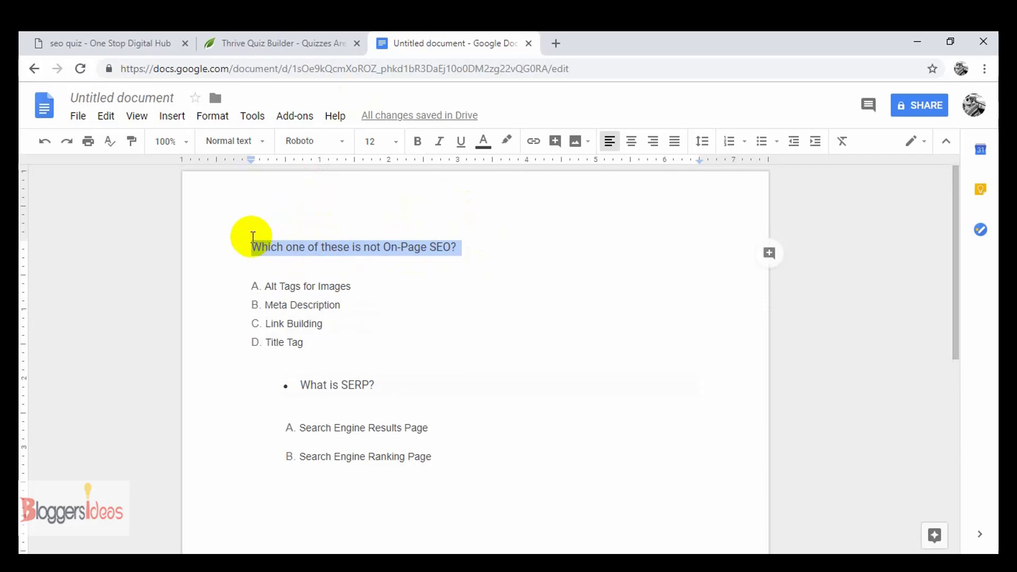
Return to the quiz question form and paste "Which one of these is not On-Page SEO?" as the question text
click(149, 33)
click(357, 234)
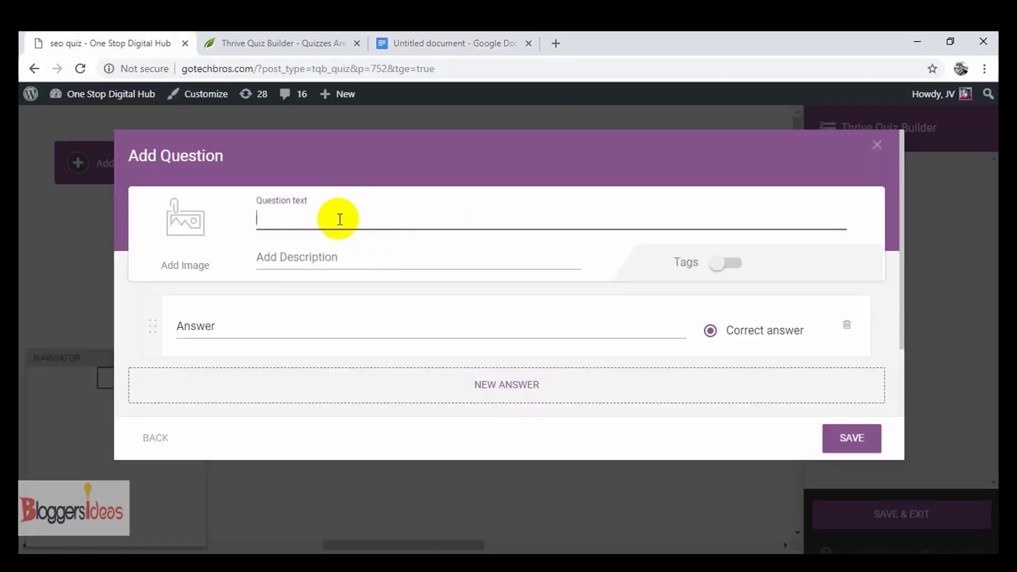
key(ctrl+v)
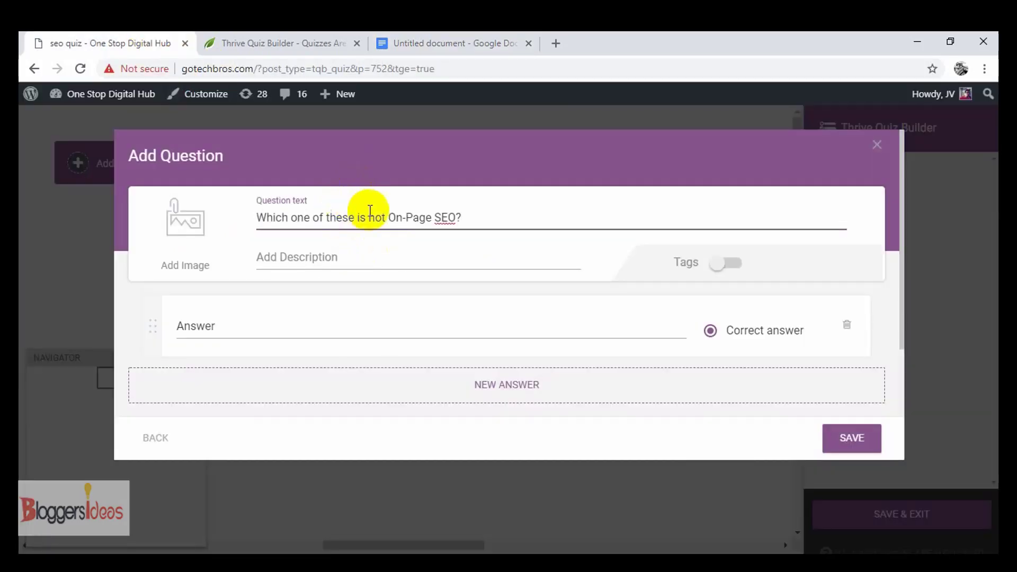
Try out attaching tags to the question's answers, and disable the option again
click(326, 263)
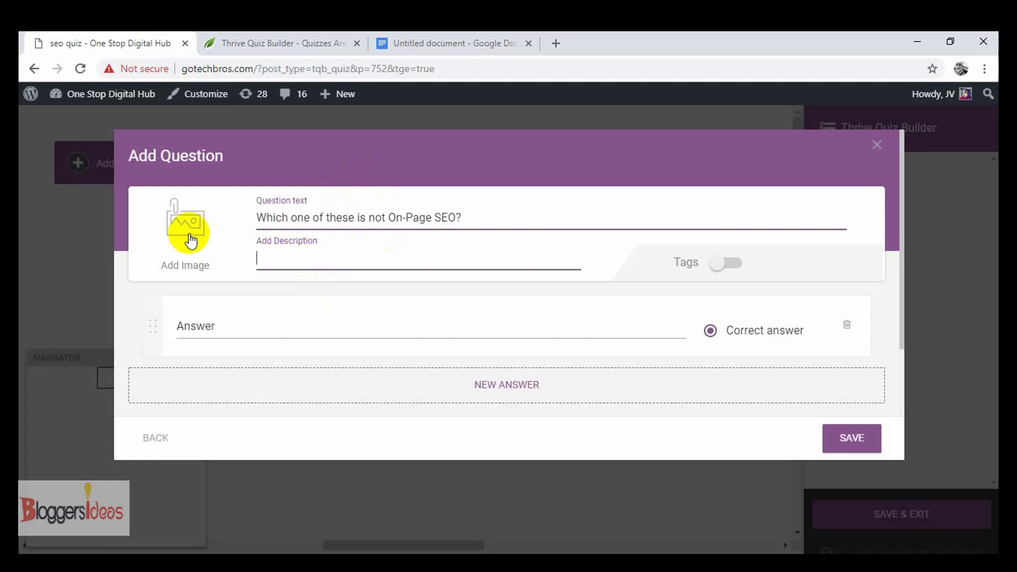
click(731, 264)
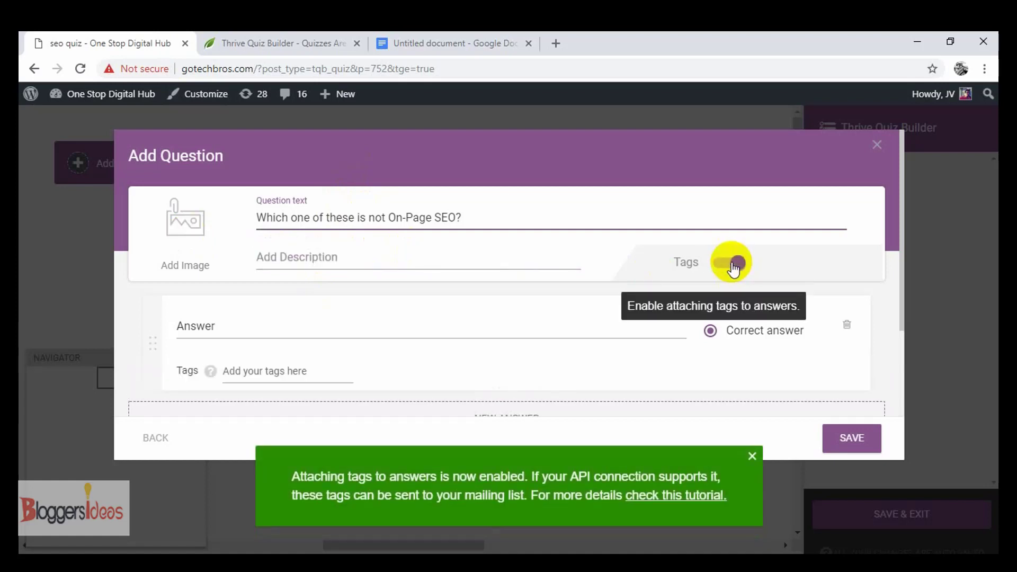
click(733, 263)
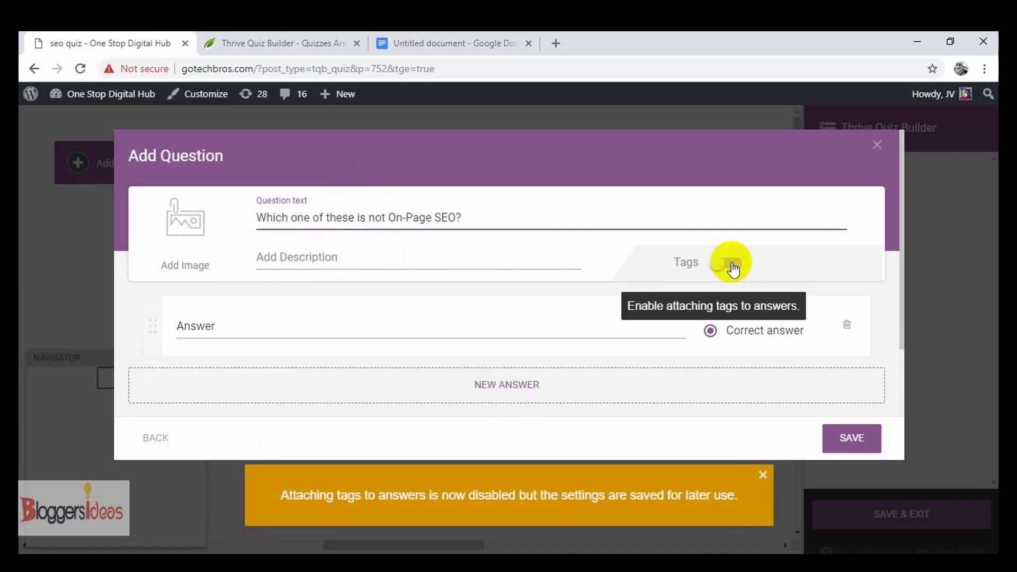
Copy "Link Building" from the Google Docs document and paste it as the question's first answer in the quiz form
click(259, 330)
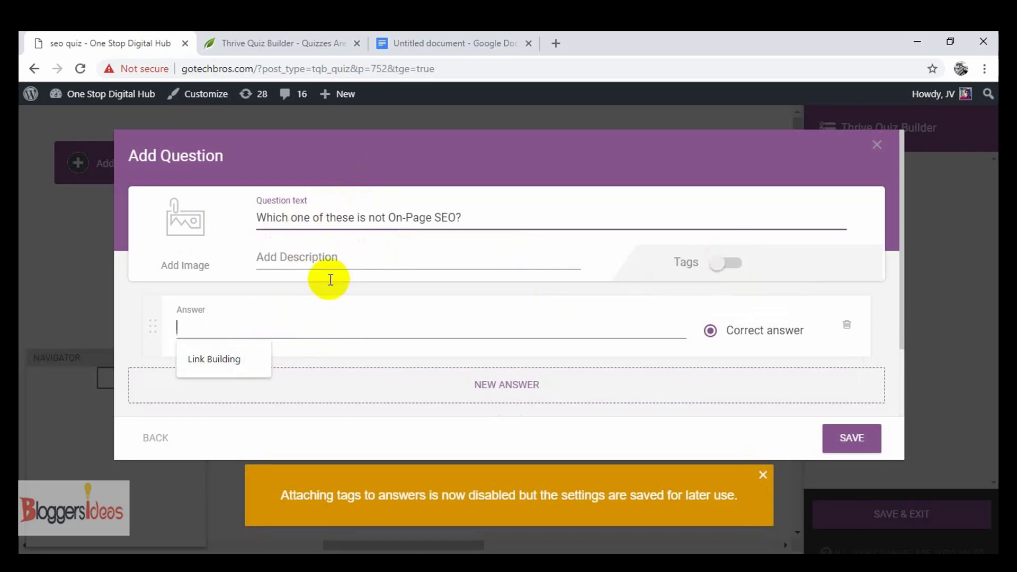
click(485, 41)
drag(329, 324, 267, 323)
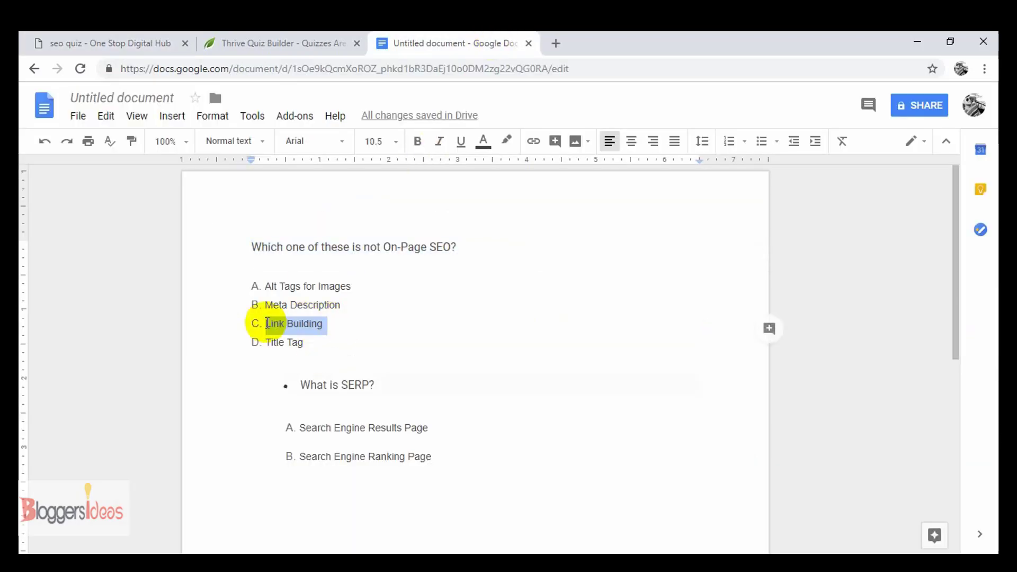
click(139, 41)
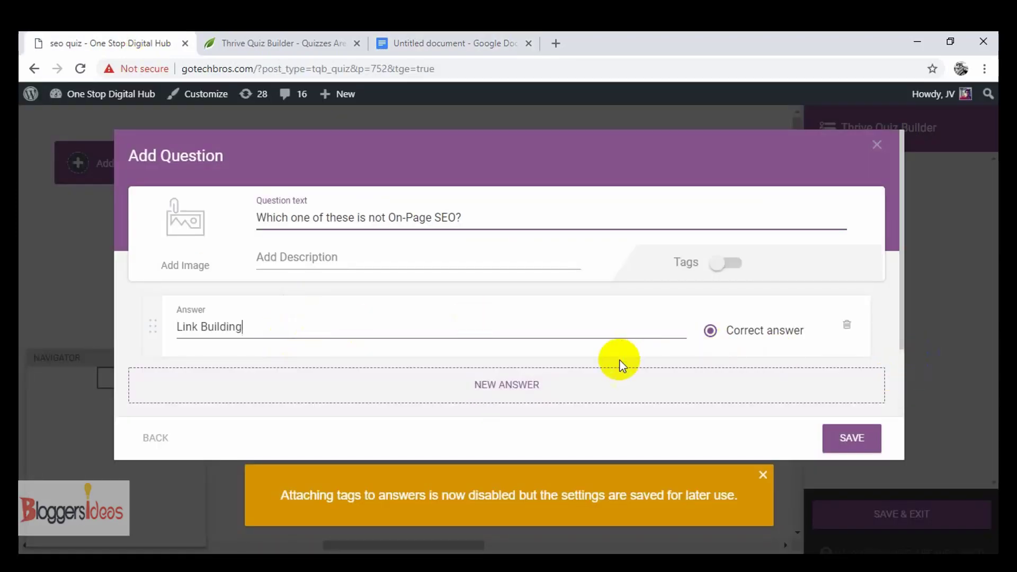
Add a second answer to the question and fill it with ". Title Tag" copied from the Google Docs document
click(548, 385)
click(318, 43)
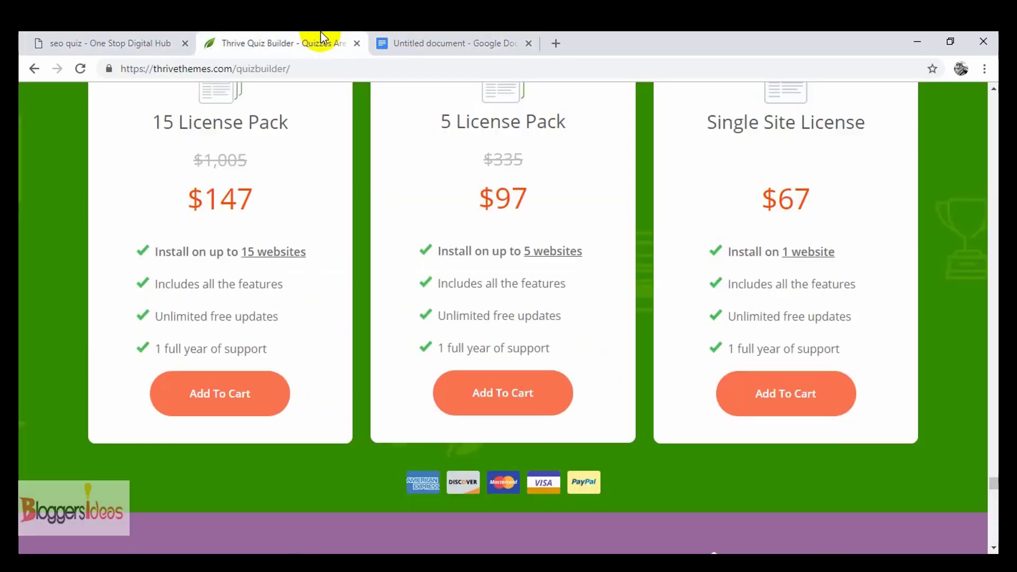
click(500, 33)
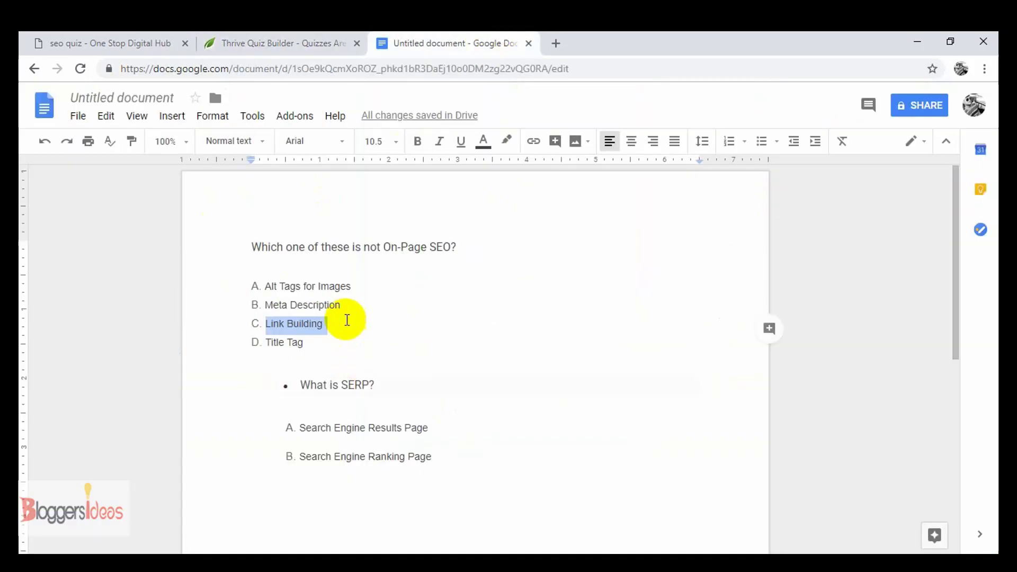
drag(303, 342, 263, 344)
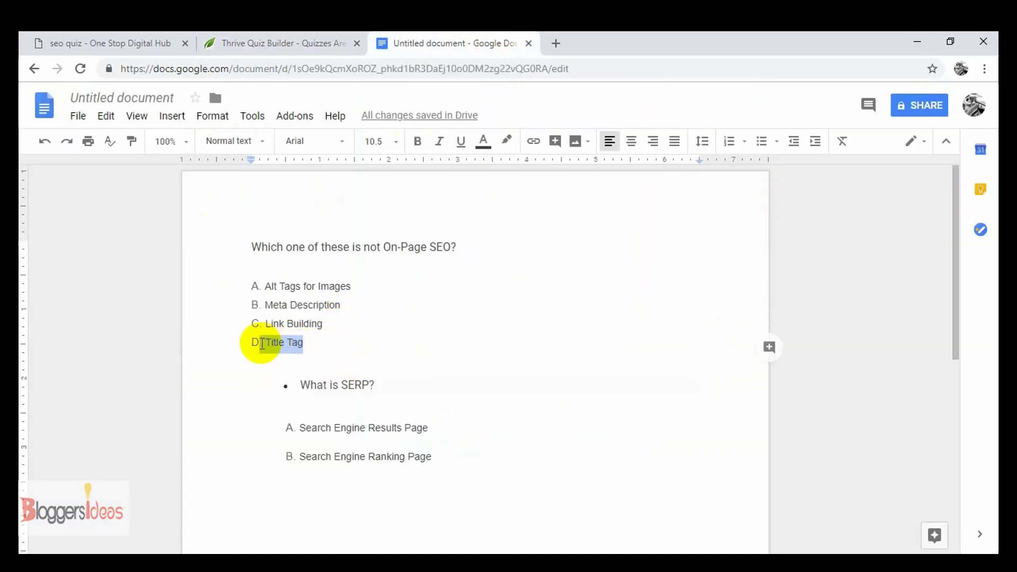
key(ctrl+c)
click(159, 42)
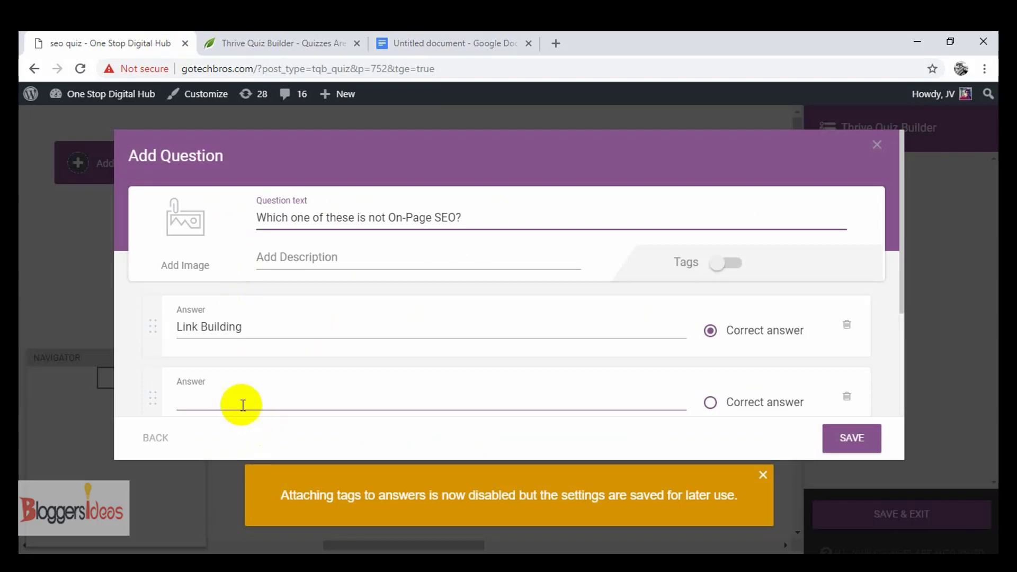
key(ctrl+v)
Add a third answer to the question and fill it with "Meta Description" copied from the Google Docs document
scroll(371, 386, down, 3)
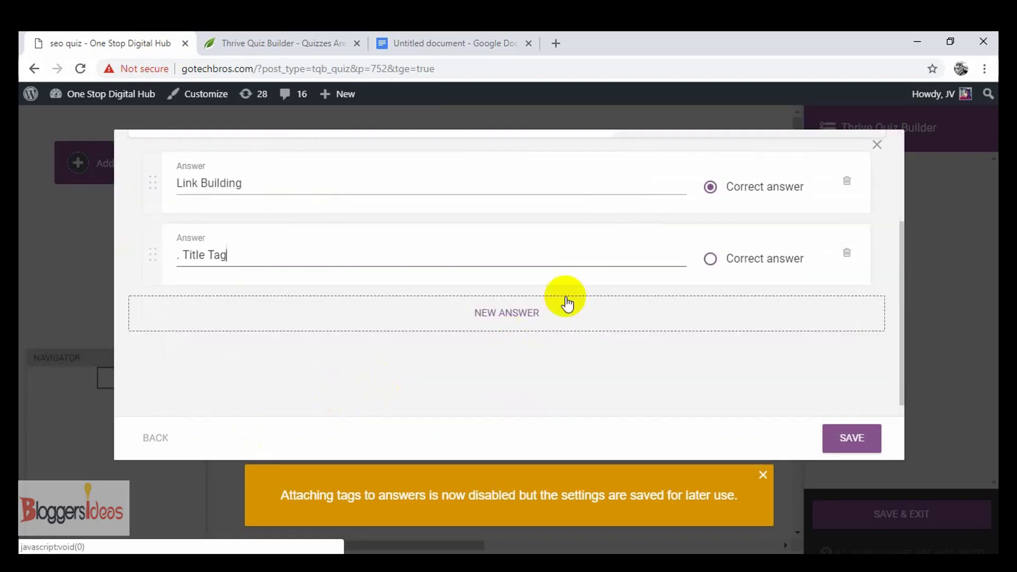
click(556, 311)
click(405, 40)
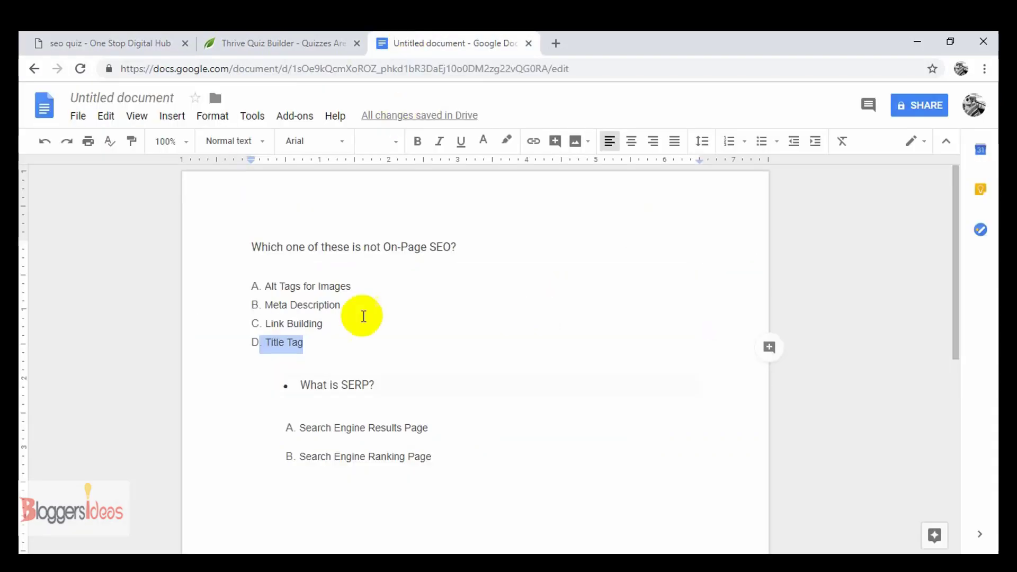
drag(341, 306, 270, 306)
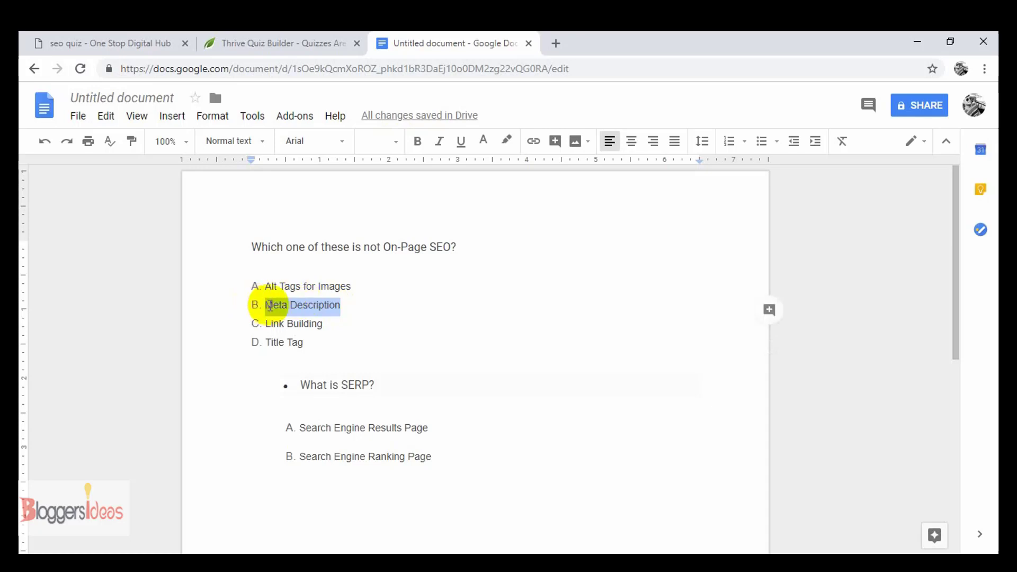
click(111, 43)
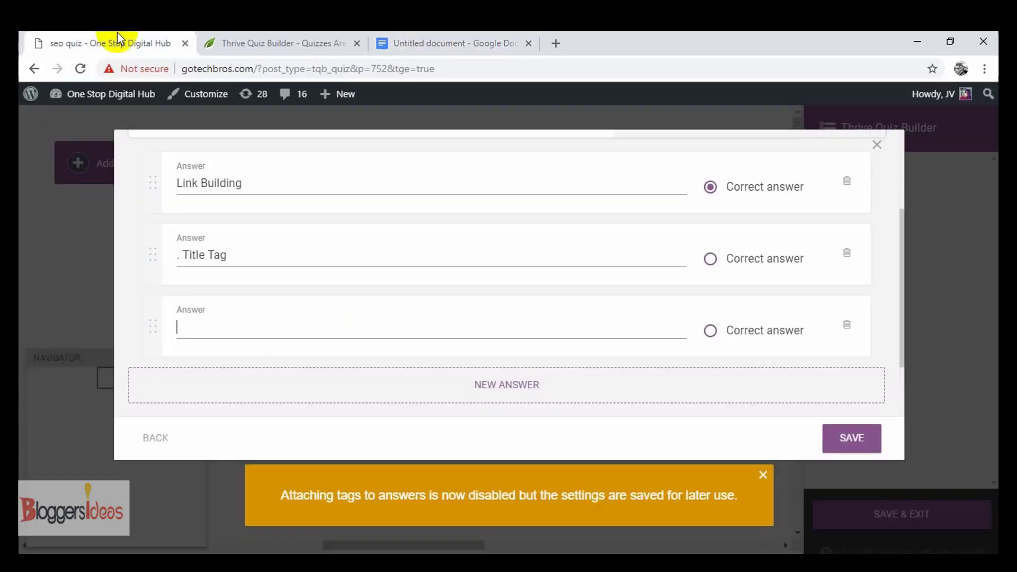
click(262, 311)
key(ctrl+v)
Add a fourth answer to the question and fill it with ". Alt Tags for Images" copied from the Google Docs document
scroll(370, 336, down, 2)
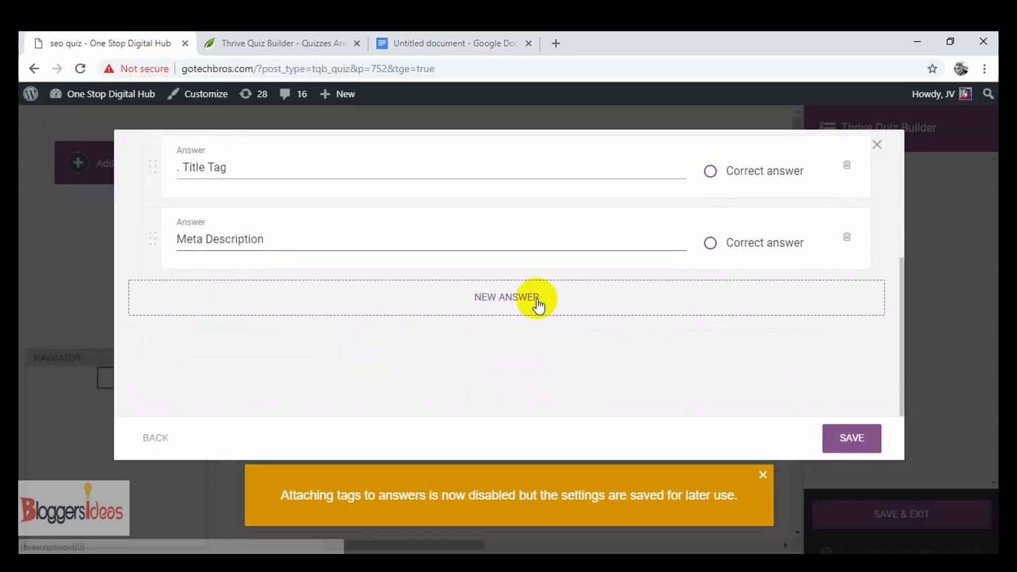
click(529, 297)
click(312, 39)
click(466, 43)
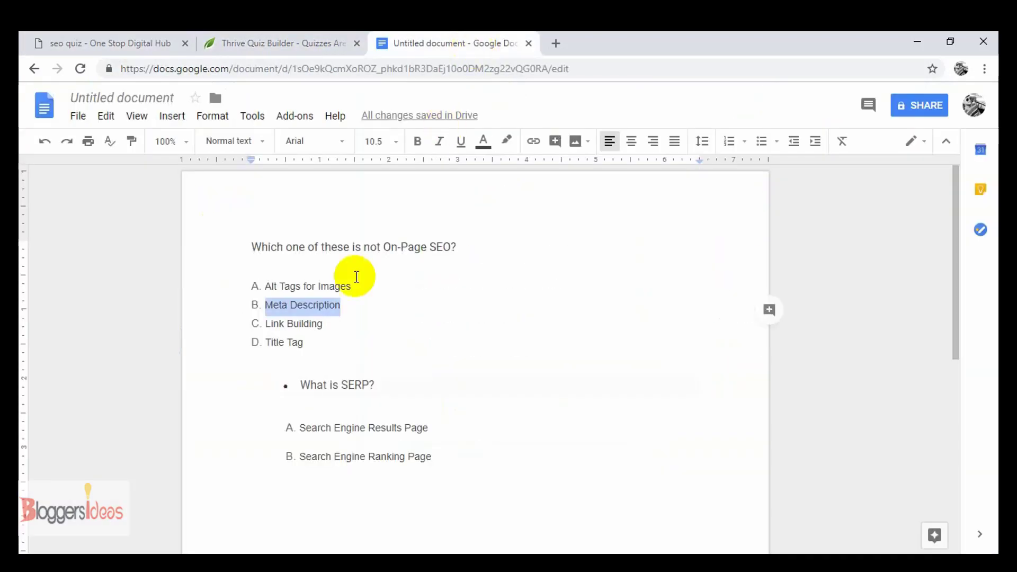
click(374, 288)
drag(374, 289, 259, 288)
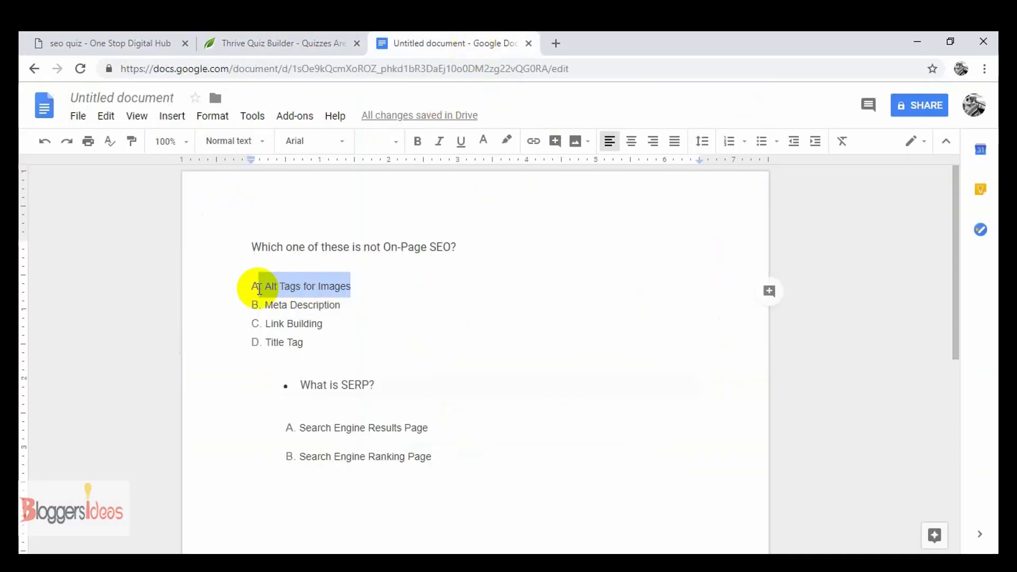
click(183, 32)
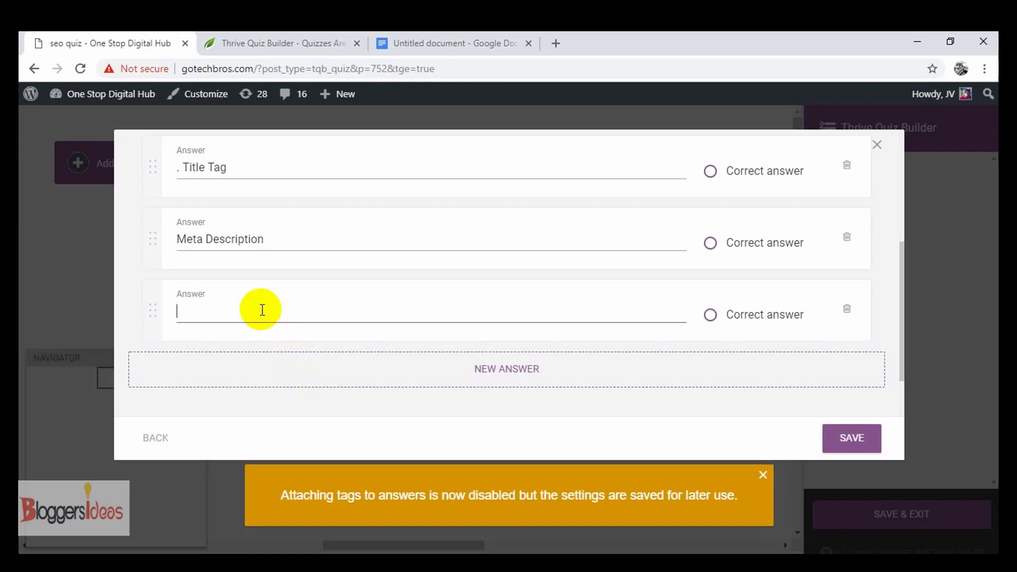
key(ctrl+v)
Check the four answers and which one is marked correct, and save the On-Page SEO question
scroll(659, 345, up, 2)
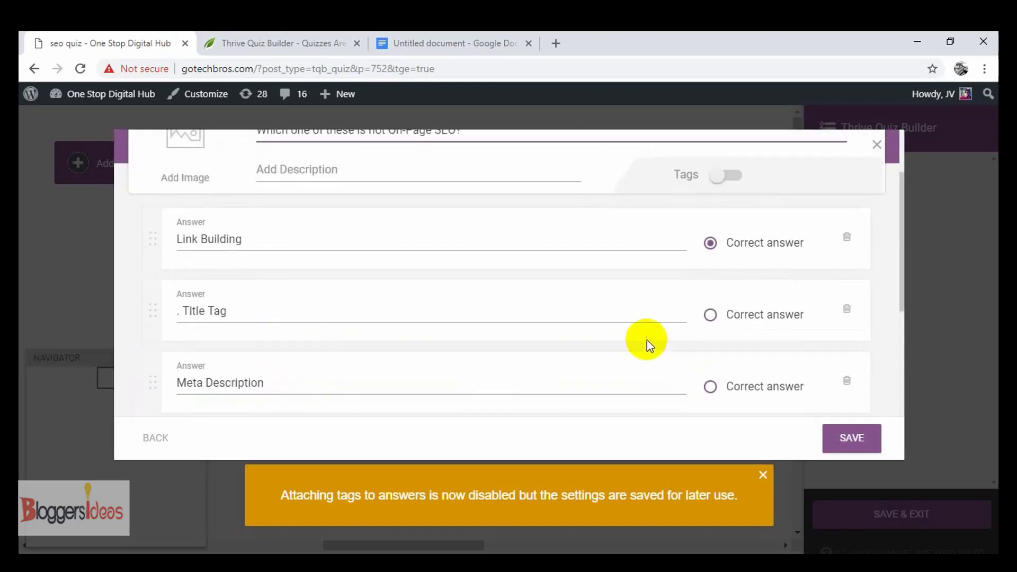
scroll(604, 320, down, 3)
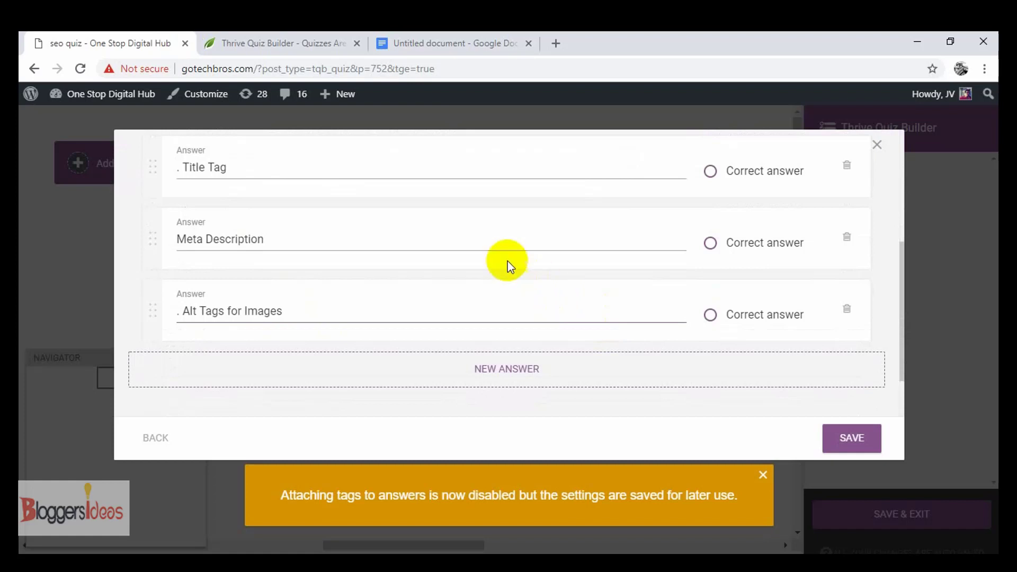
scroll(508, 261, up, 3)
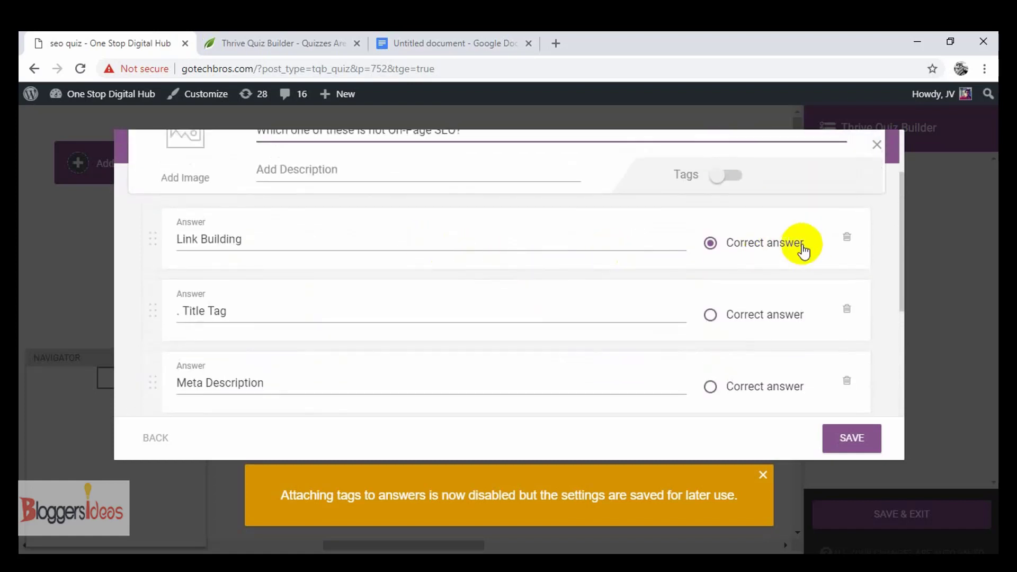
scroll(684, 277, down, 4)
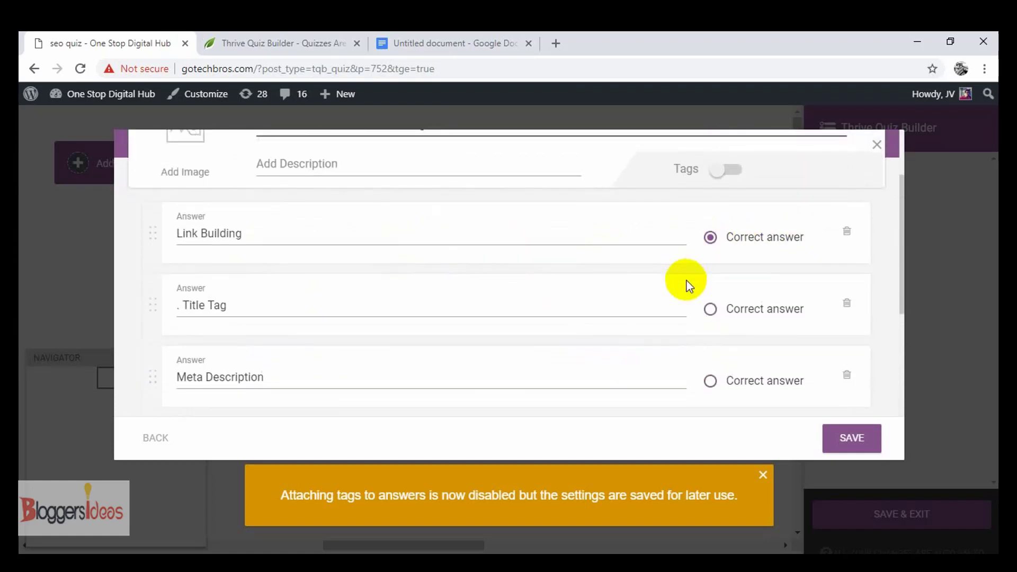
click(851, 438)
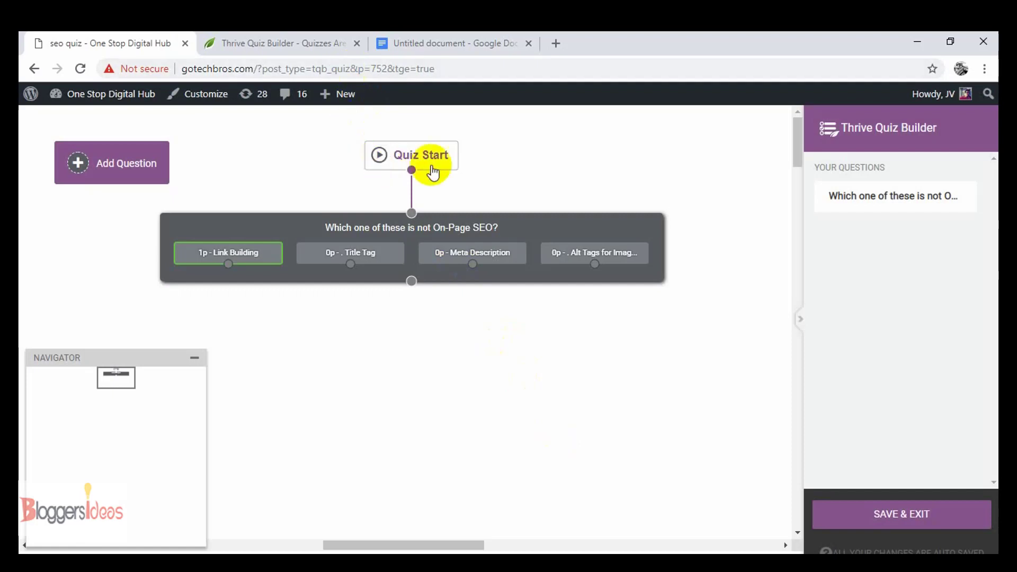
Start a second quiz question of the Multiple Choice with Buttons type
mouse_move(407, 231)
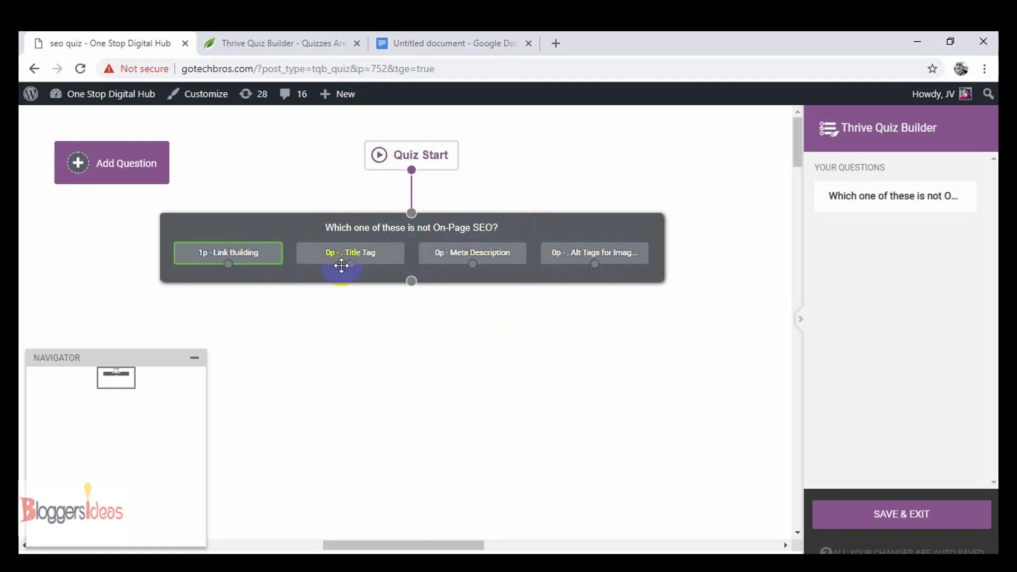
click(134, 173)
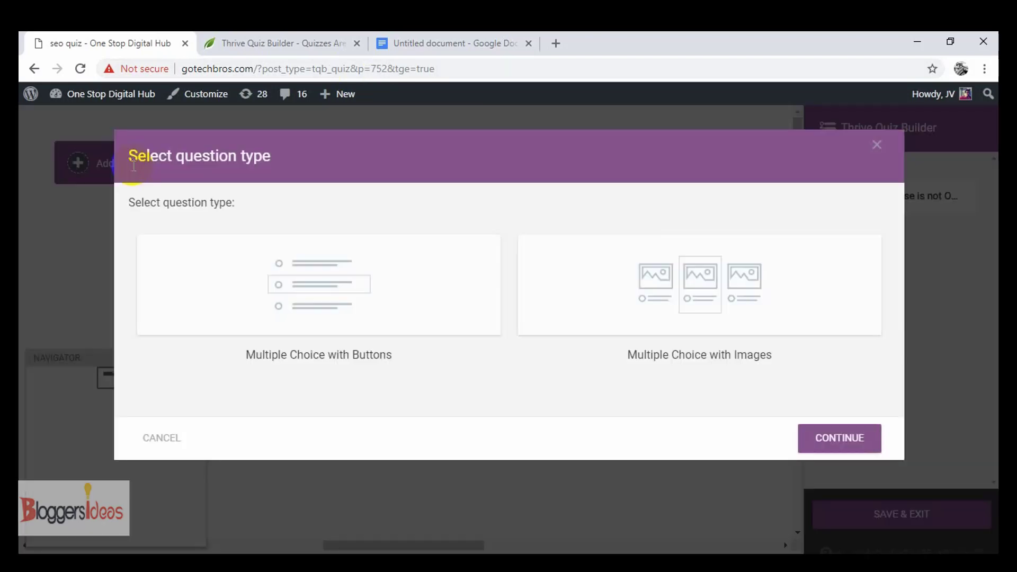
click(342, 284)
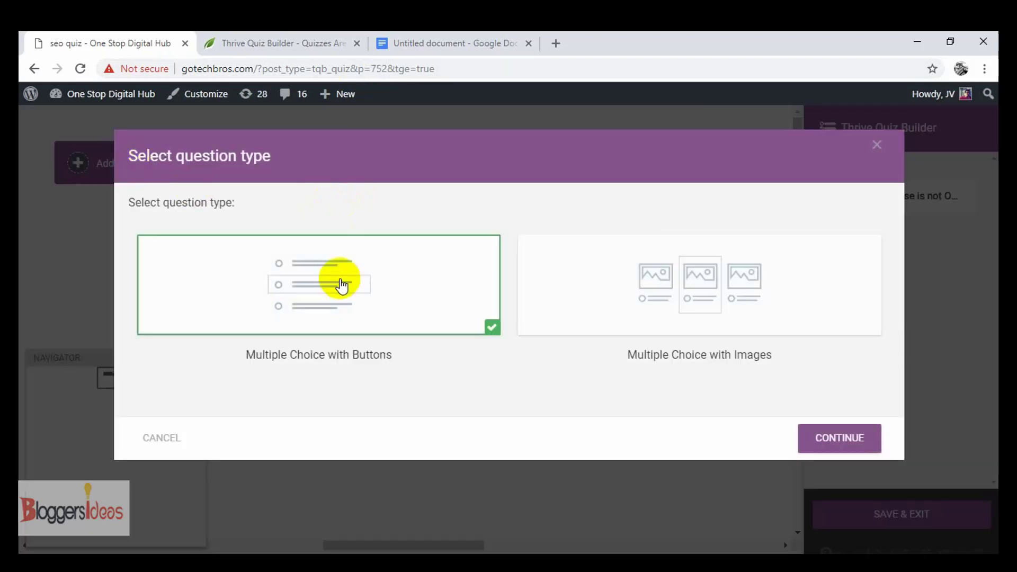
click(820, 441)
Copy "hat is SERP?" from the second question in the Google Docs document and paste it as the new question's text
click(420, 39)
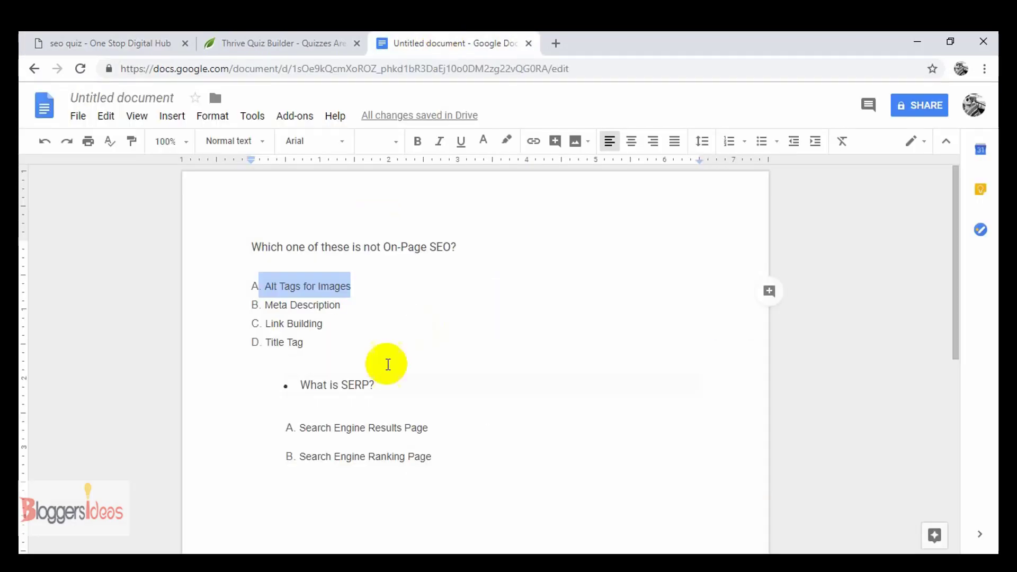
drag(388, 365, 309, 374)
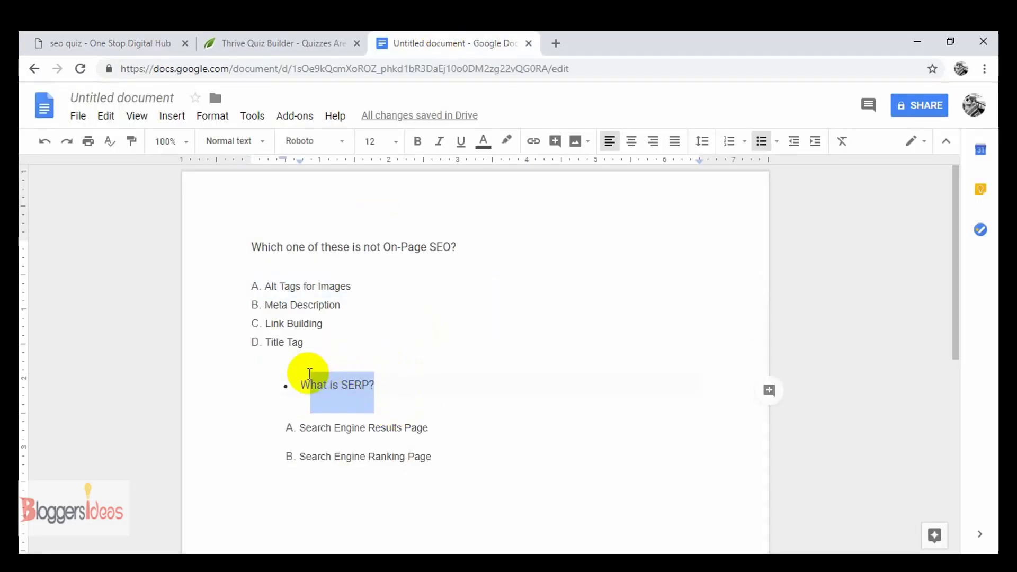
click(139, 42)
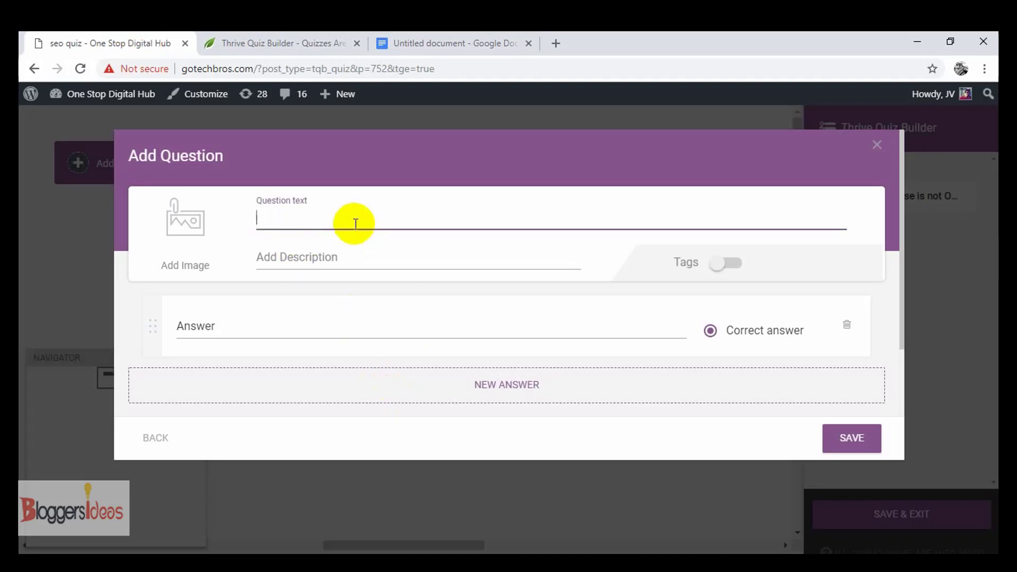
key(ctrl+v)
Copy "Search Engine Results Page" from the Google Docs document and paste it as the SERP question's first answer
click(324, 324)
click(424, 40)
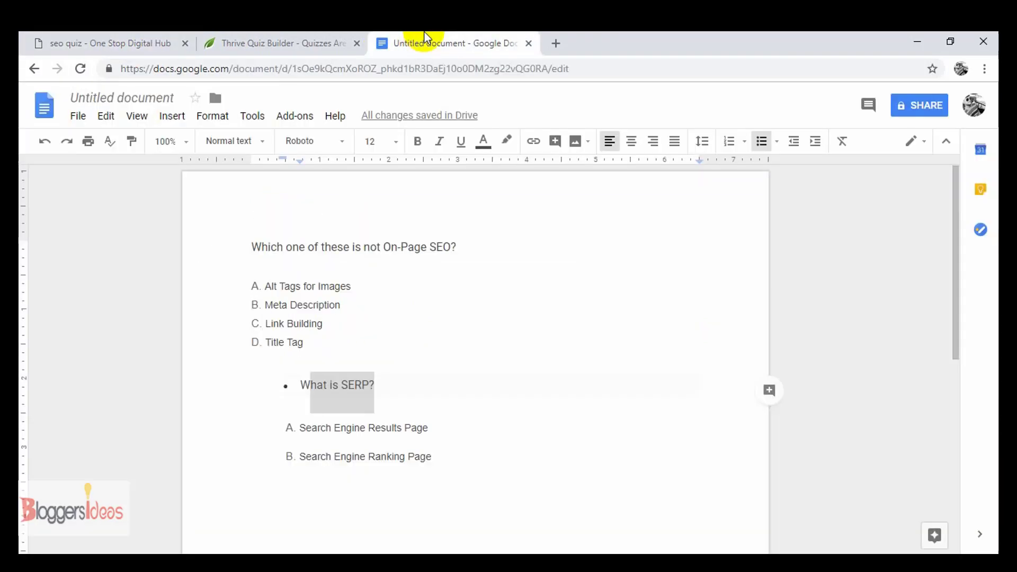
drag(466, 429, 303, 434)
key(ctrl+c)
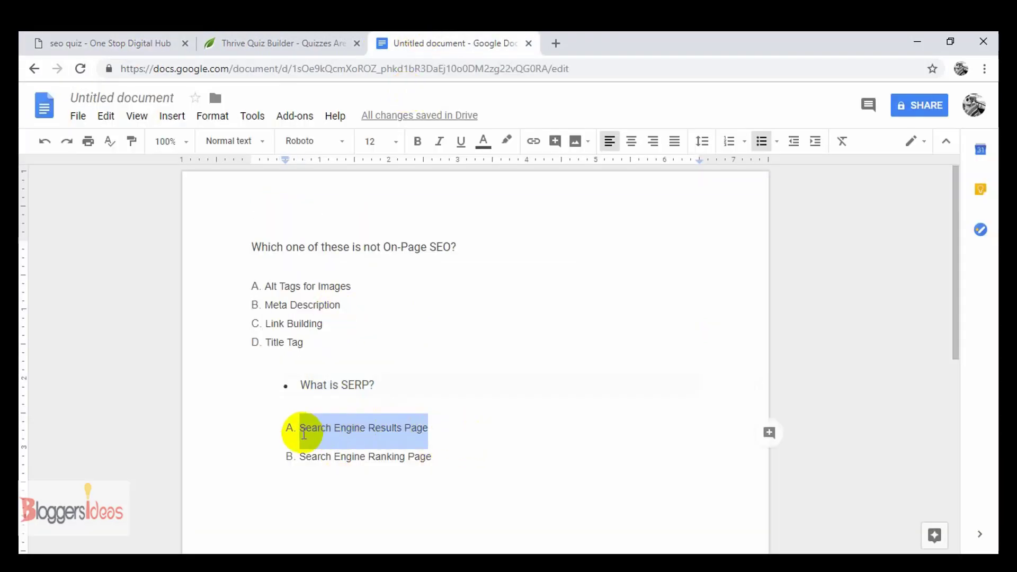
click(159, 42)
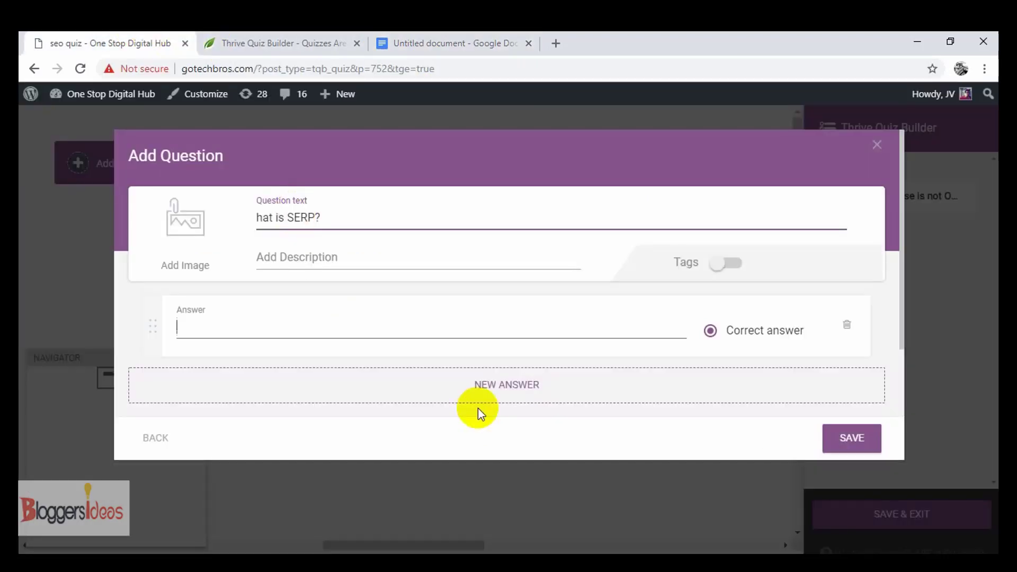
key(ctrl+v)
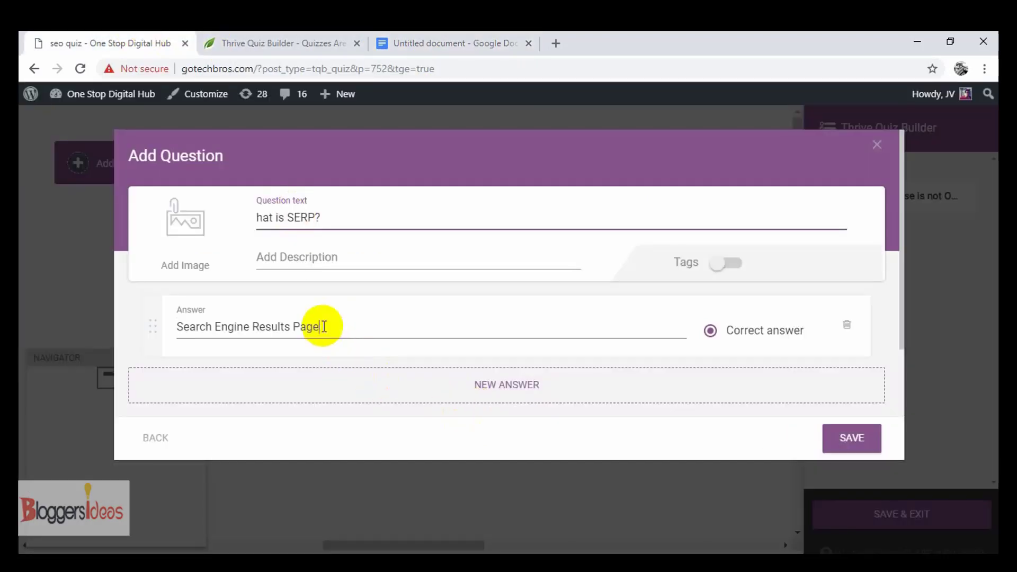
Add "Search Engine Ranking Page" from the Google Docs document as the SERP question's second answer and save the question
click(611, 389)
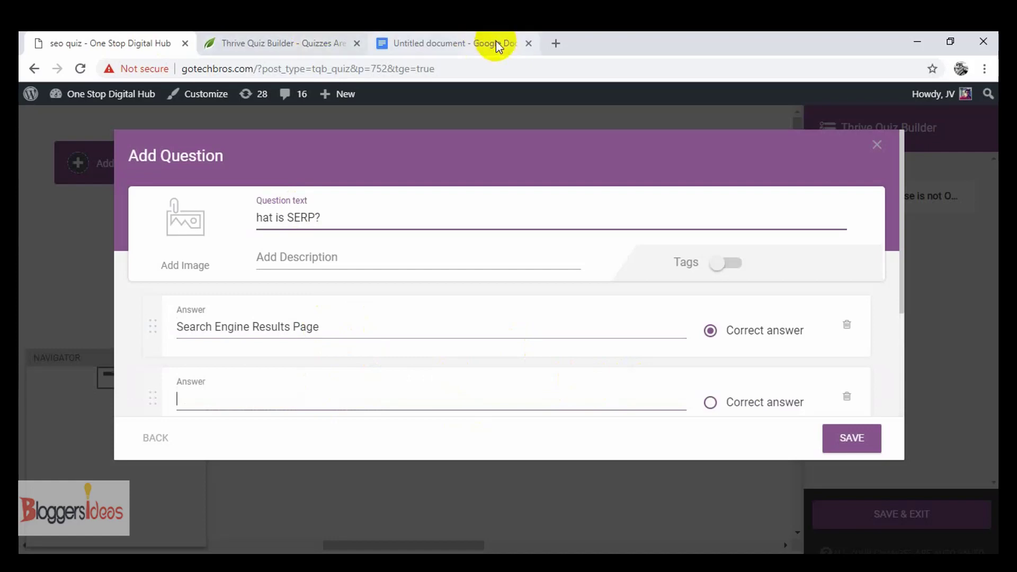
click(498, 46)
drag(450, 459, 301, 460)
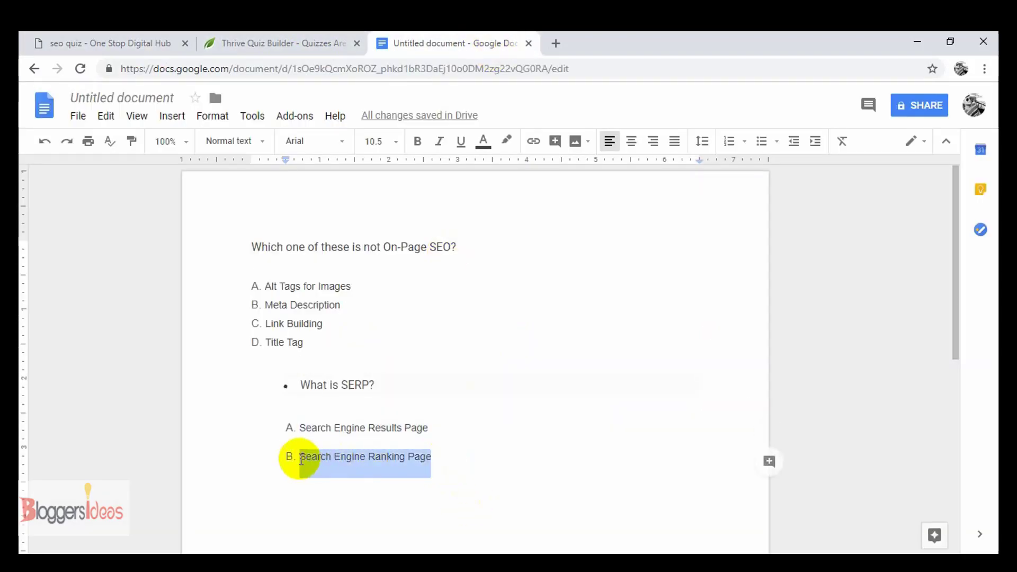
key(ctrl+c)
click(133, 42)
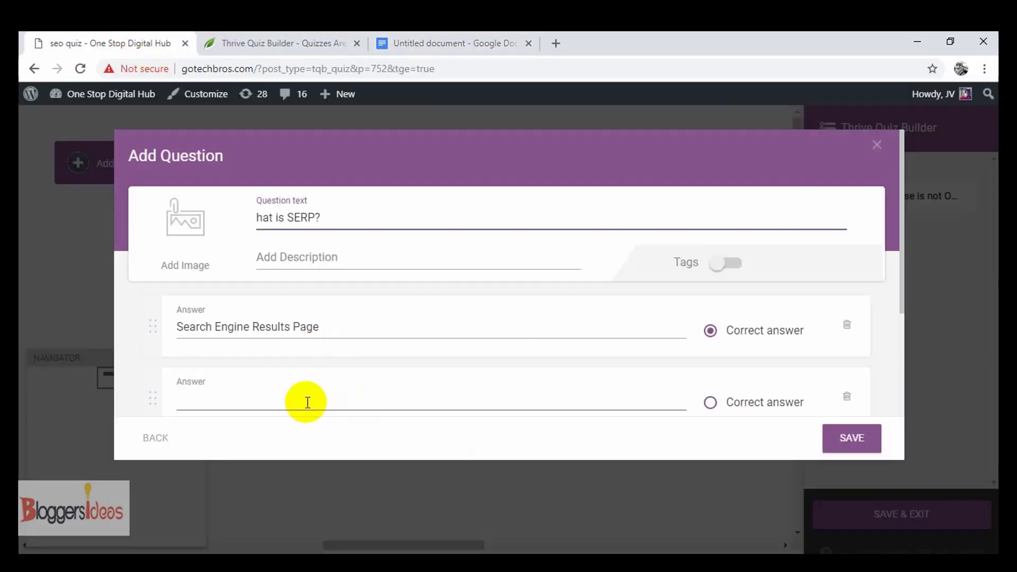
key(ctrl+v)
scroll(366, 393, down, 3)
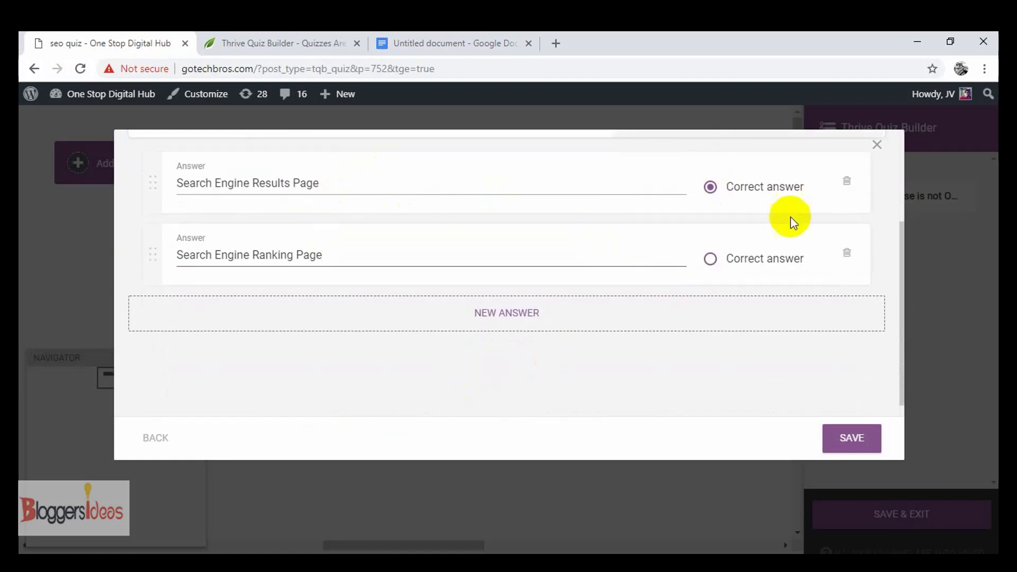
click(853, 450)
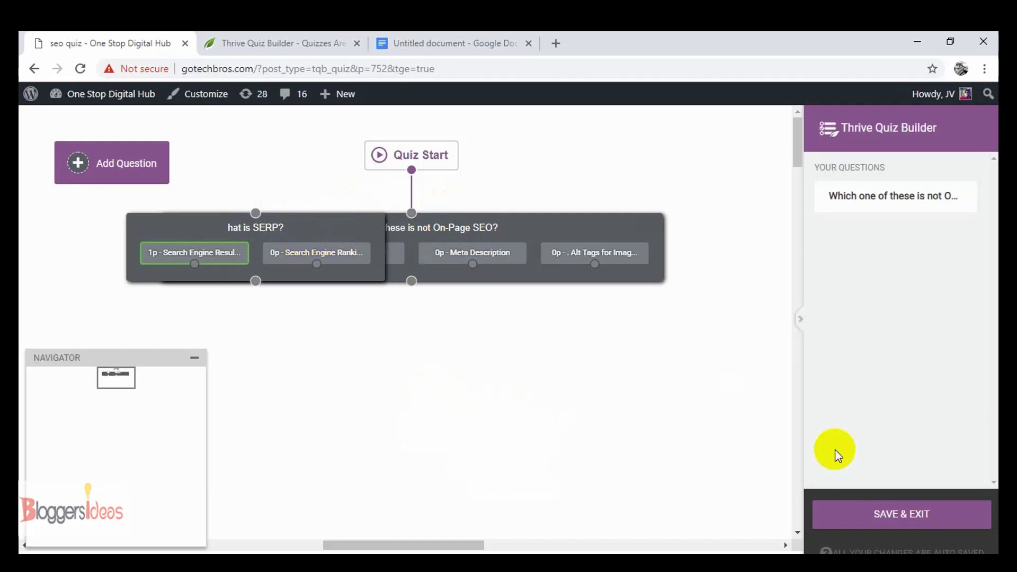
Save and exit the question editor and open the management page for the quiz's Results Page
click(858, 517)
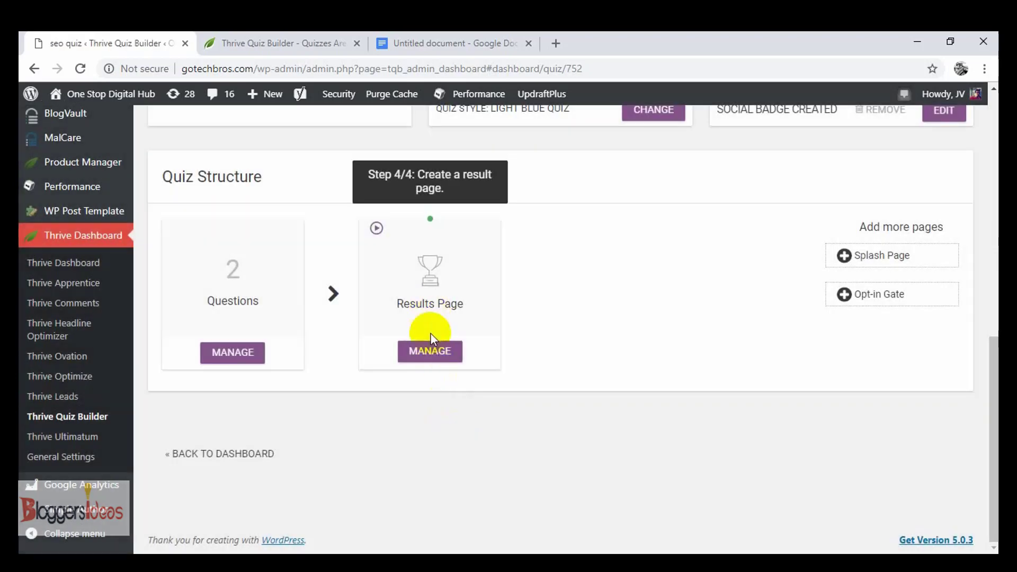
click(430, 351)
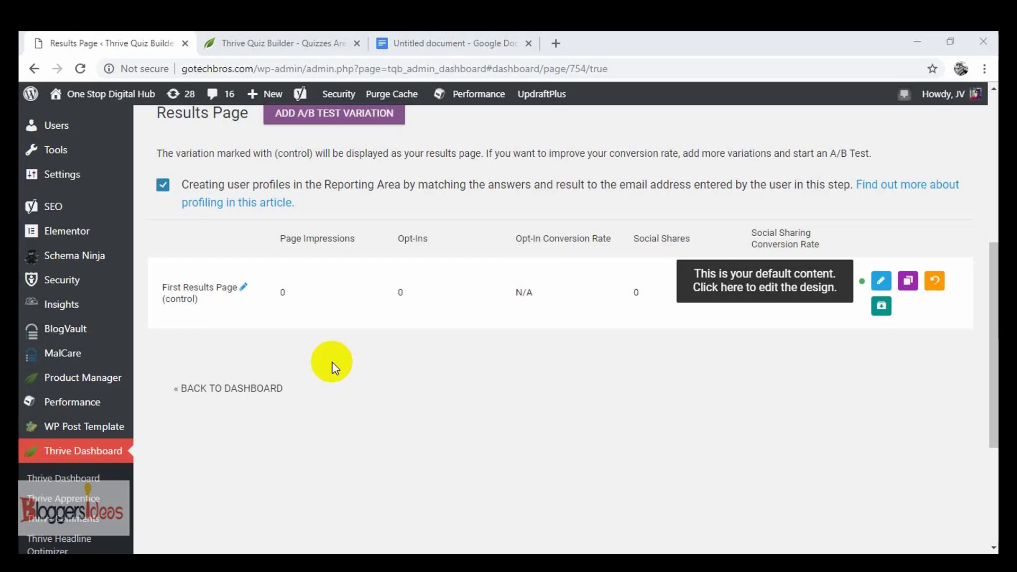
scroll(332, 361, up, 3)
scroll(345, 361, down, 2)
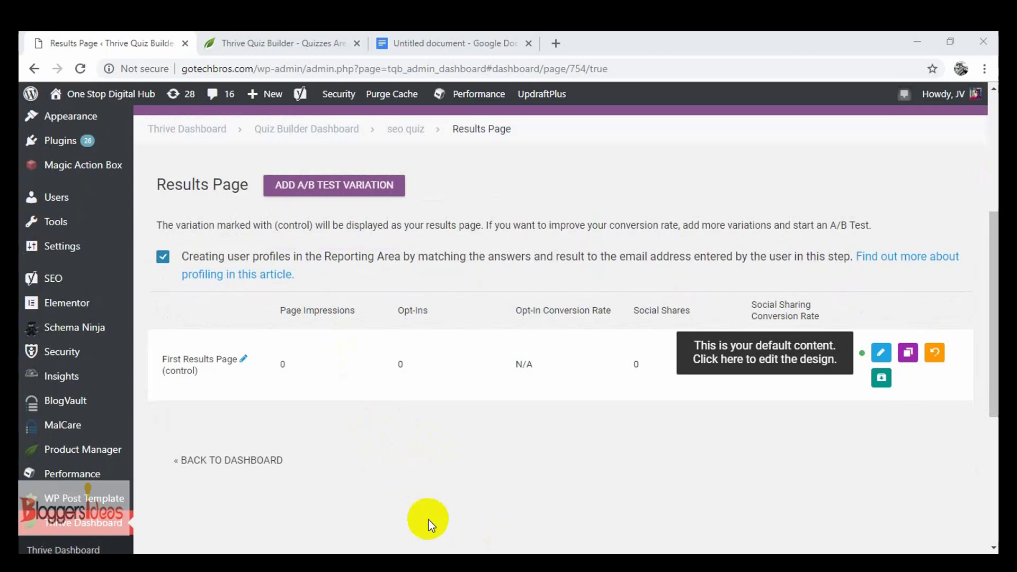
Open the First Results Page variation for design editing and apply the Results Neutral default template
click(880, 355)
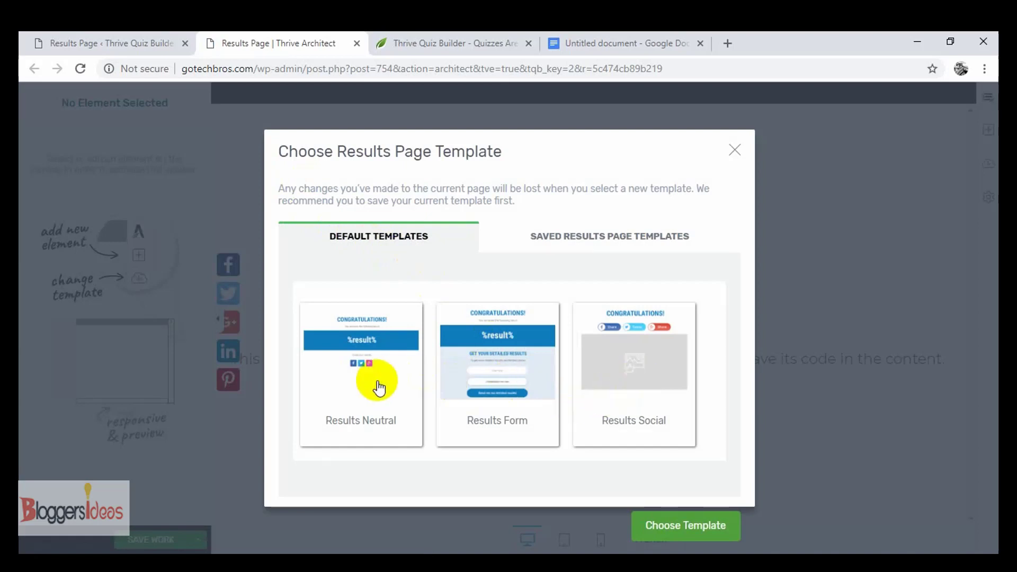
click(356, 404)
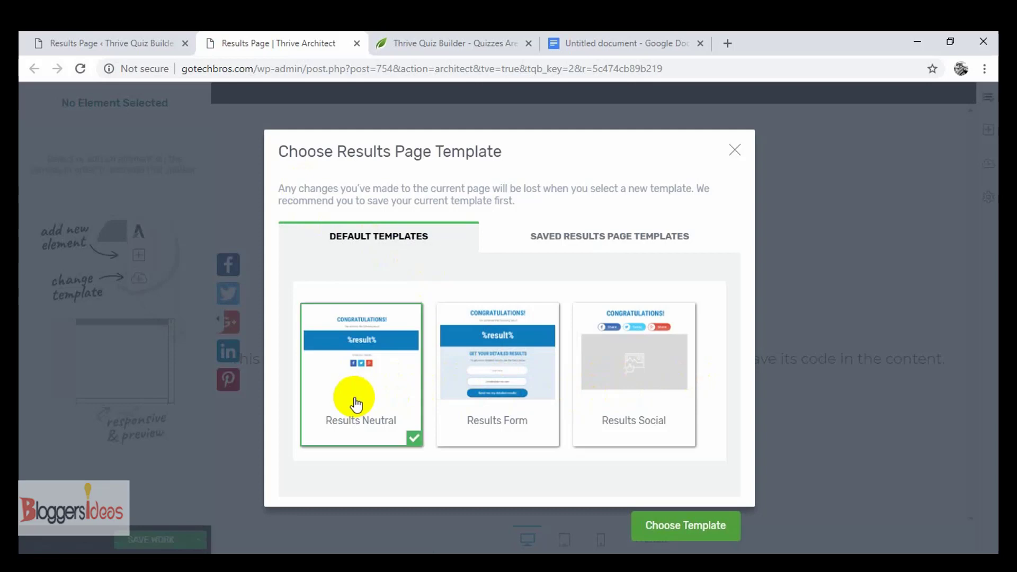
click(688, 527)
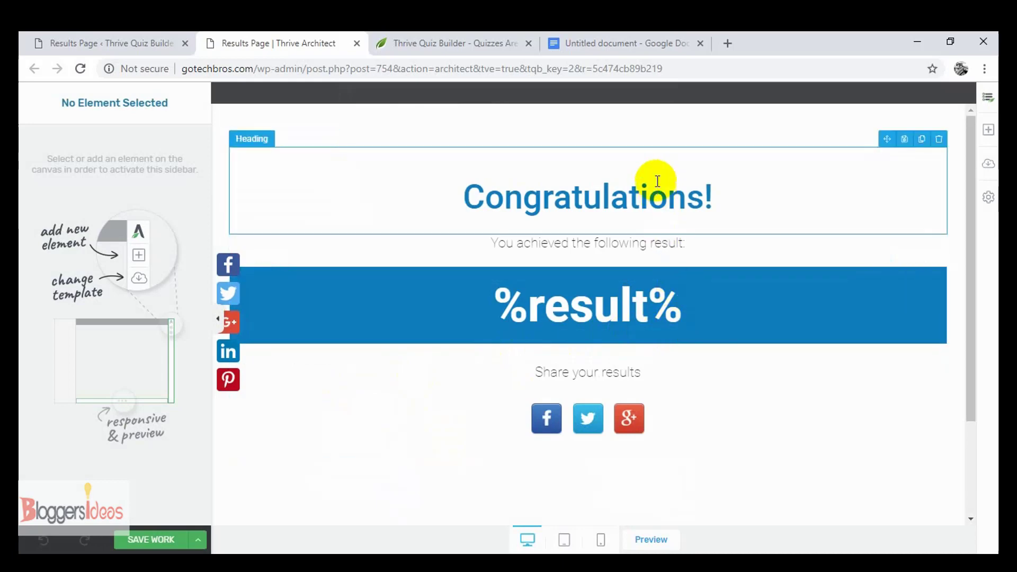
Inspect the options of the results page's Congratulations heading, %result% paragraph and social share buttons
click(658, 181)
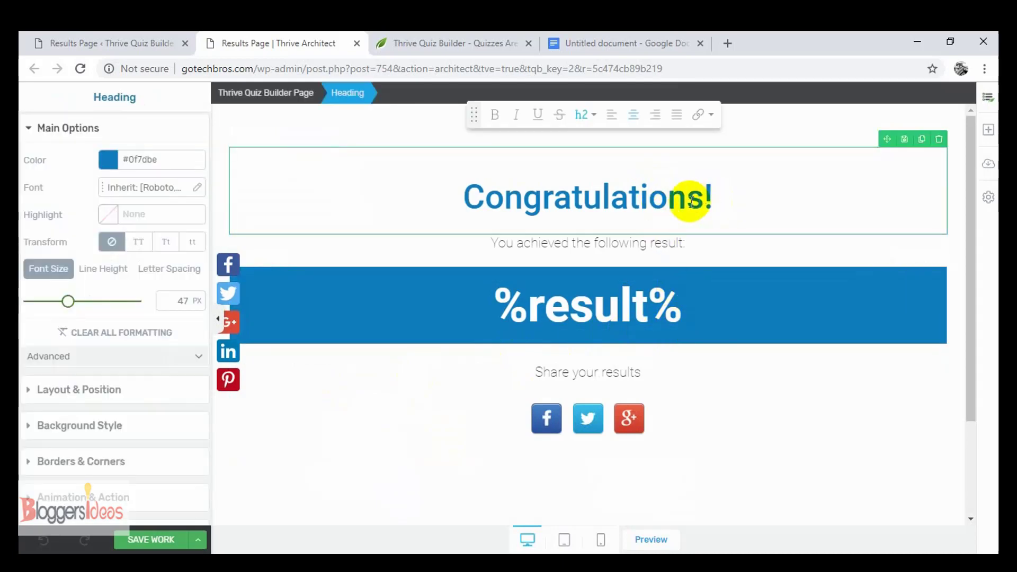
click(656, 232)
click(665, 288)
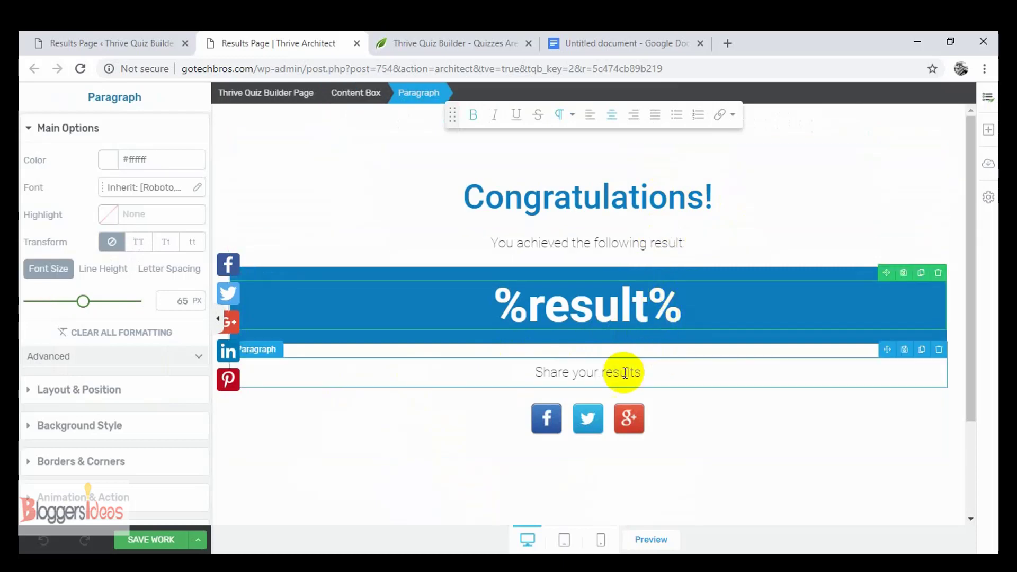
click(552, 425)
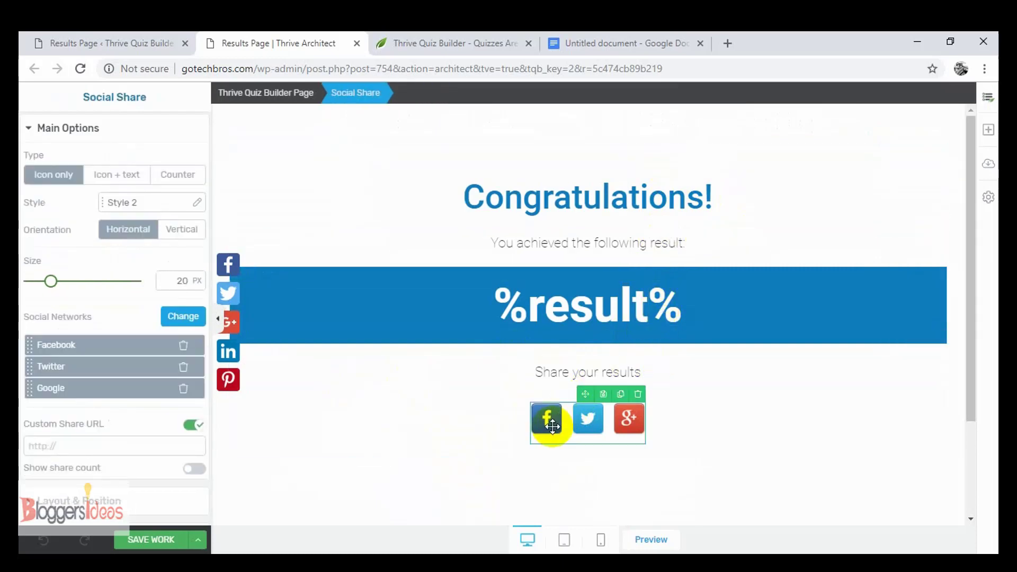
click(595, 281)
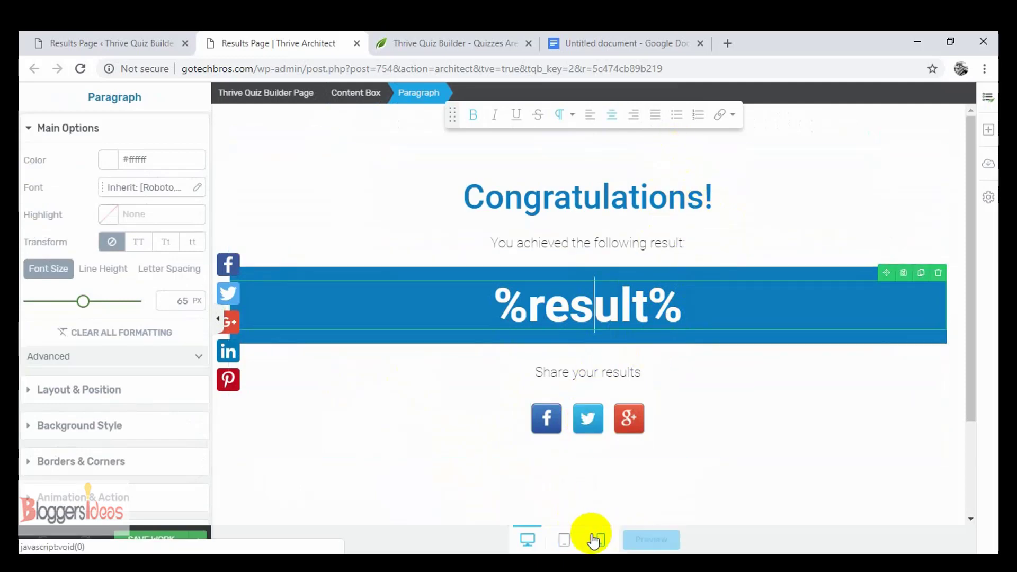
Check the results page layout in the tablet and mobile views, and return to the desktop view
click(563, 539)
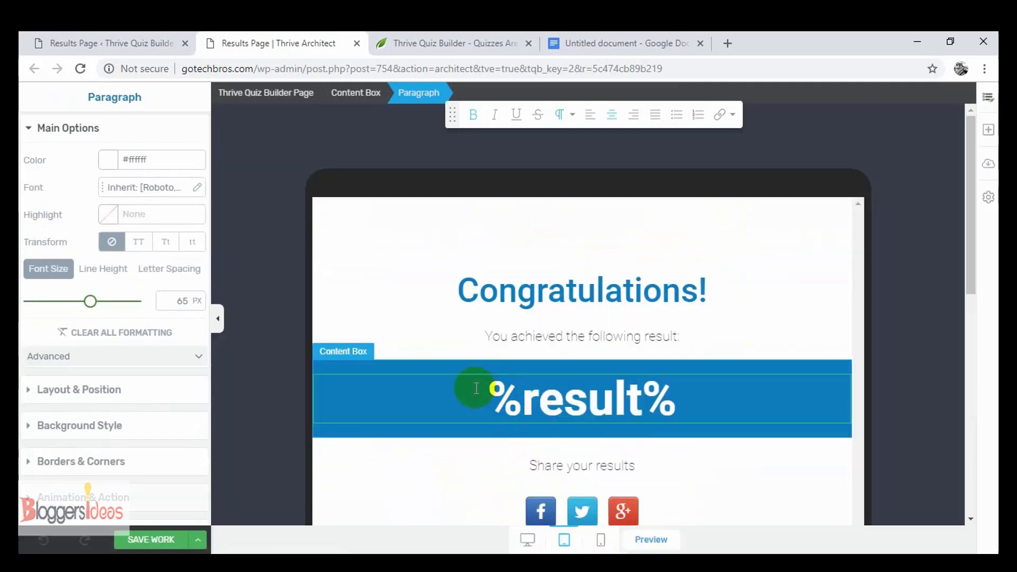
scroll(557, 381, down, 3)
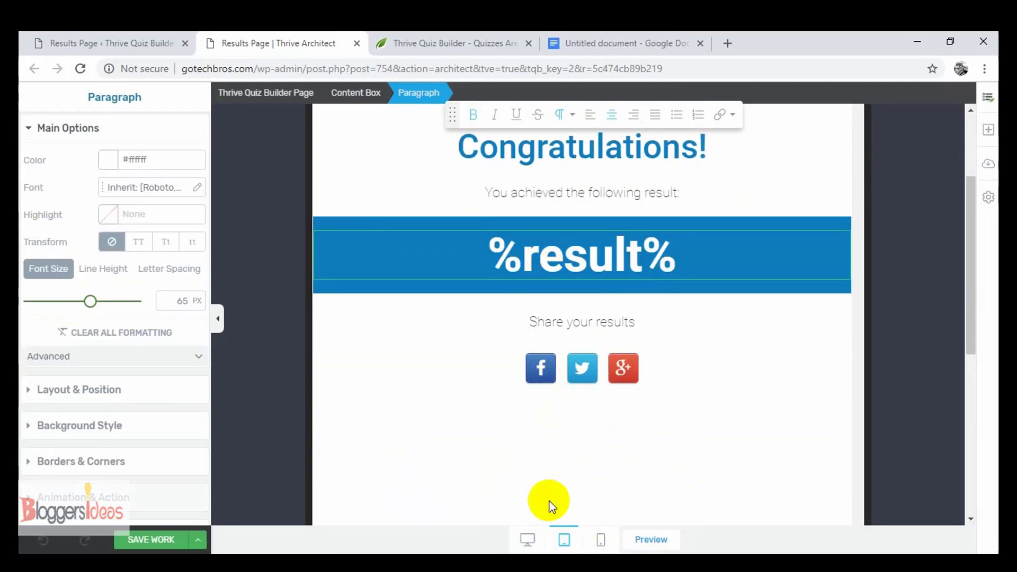
scroll(672, 409, up, 2)
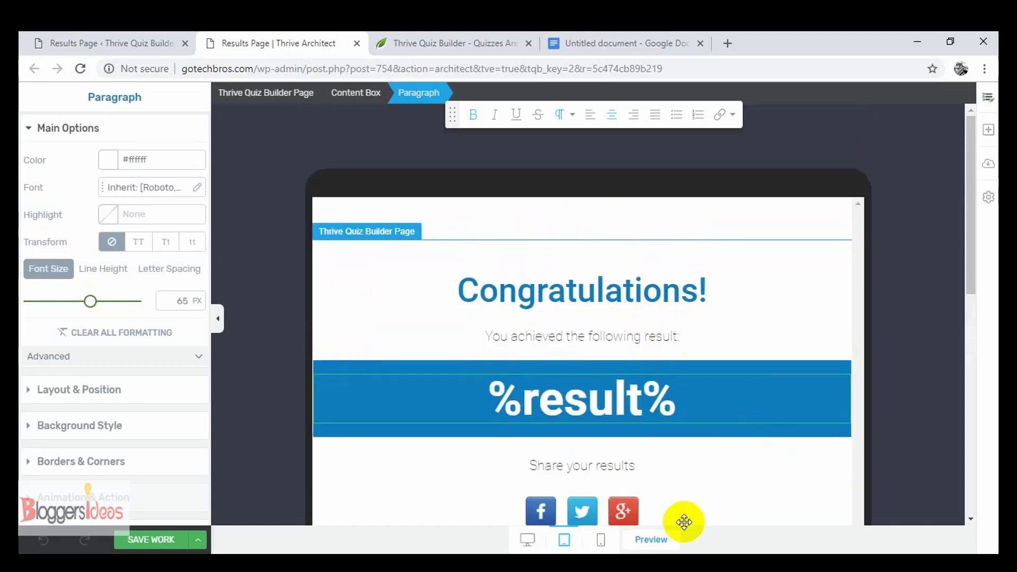
click(604, 540)
scroll(647, 377, down, 3)
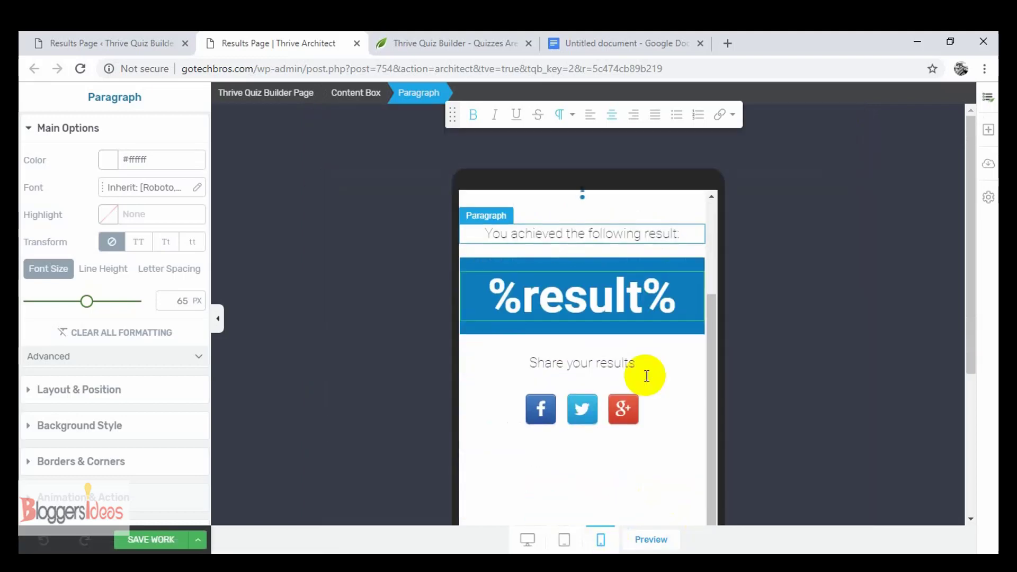
scroll(645, 375, up, 3)
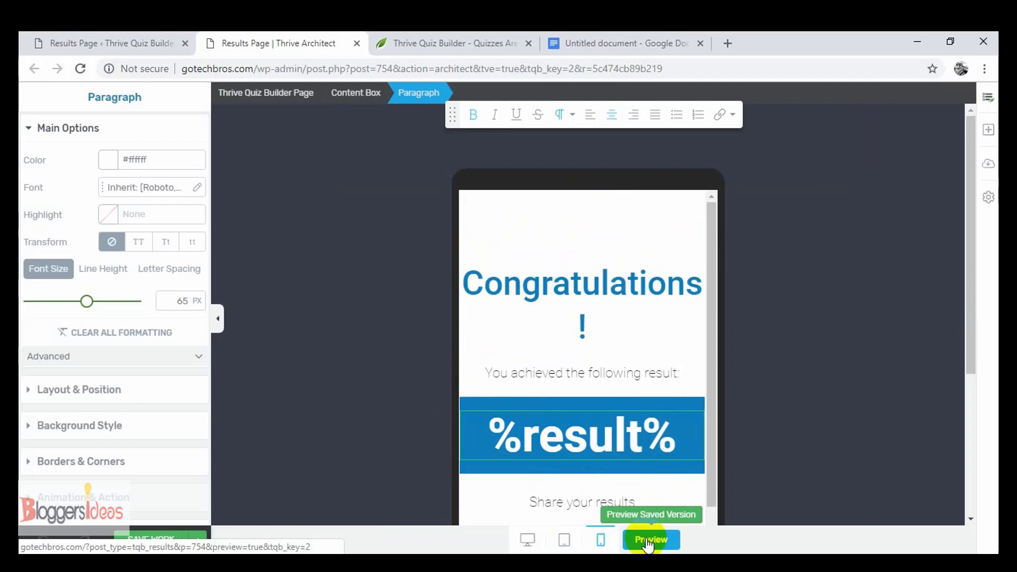
click(527, 540)
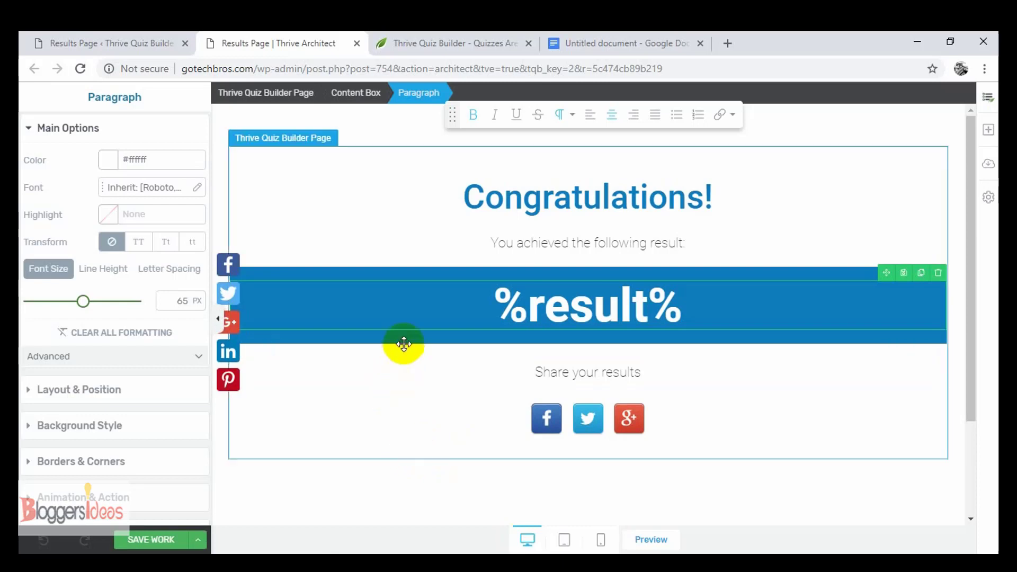
Save the results page design and return to the Quiz Builder Dashboard in the other browser tab
click(138, 540)
click(106, 38)
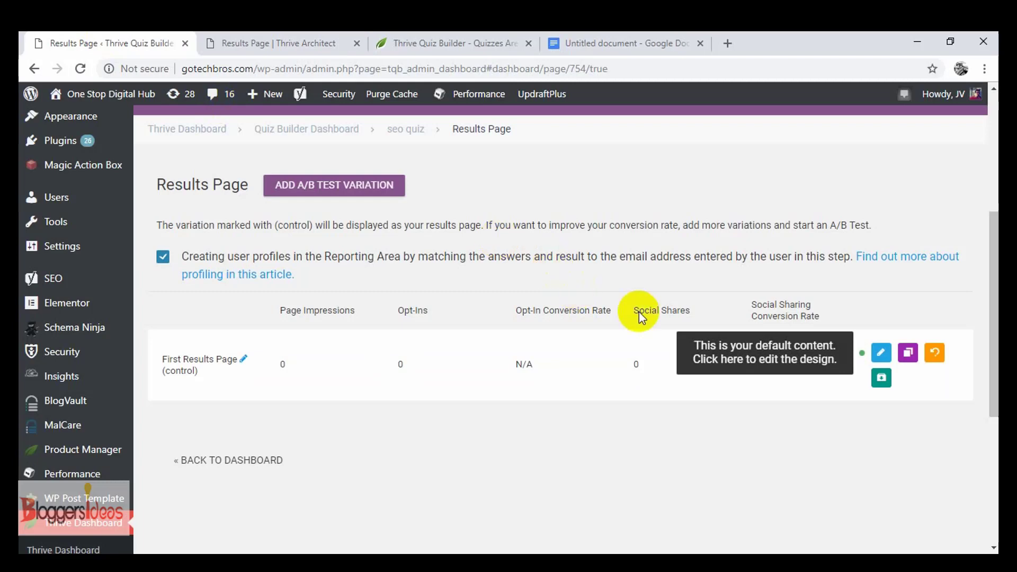
scroll(639, 312, down, 4)
scroll(383, 280, up, 4)
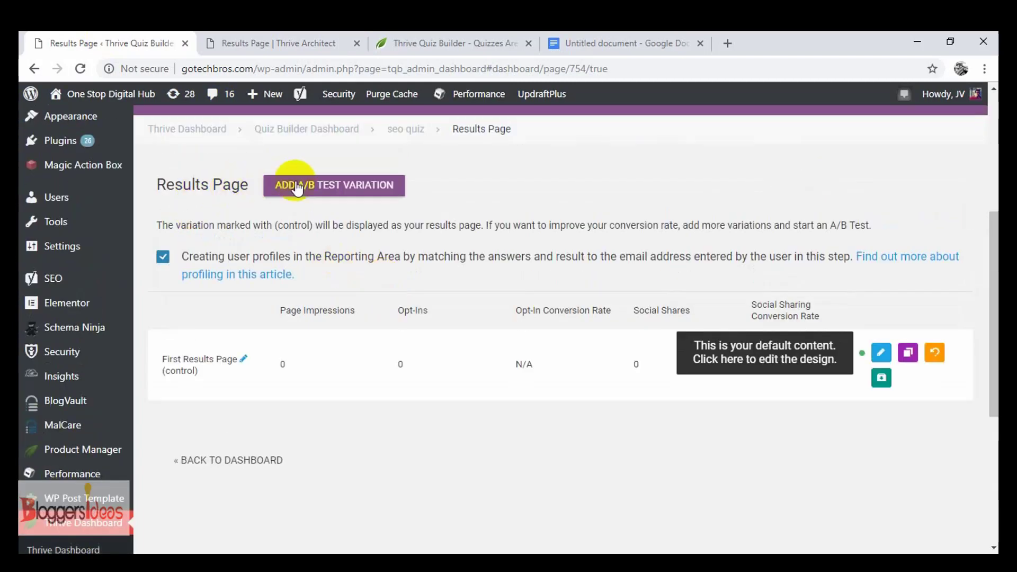
scroll(294, 136, up, 1)
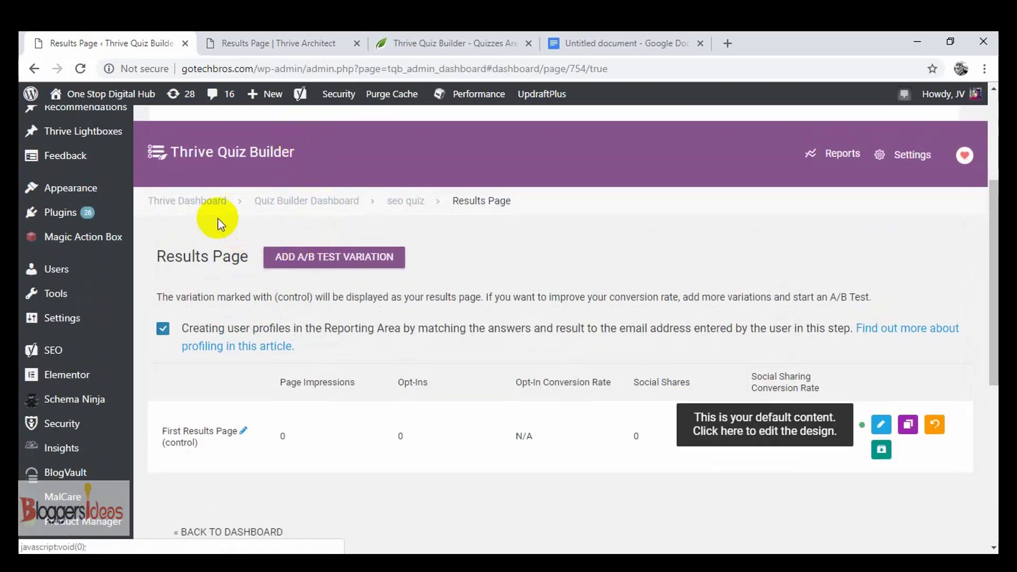
click(294, 203)
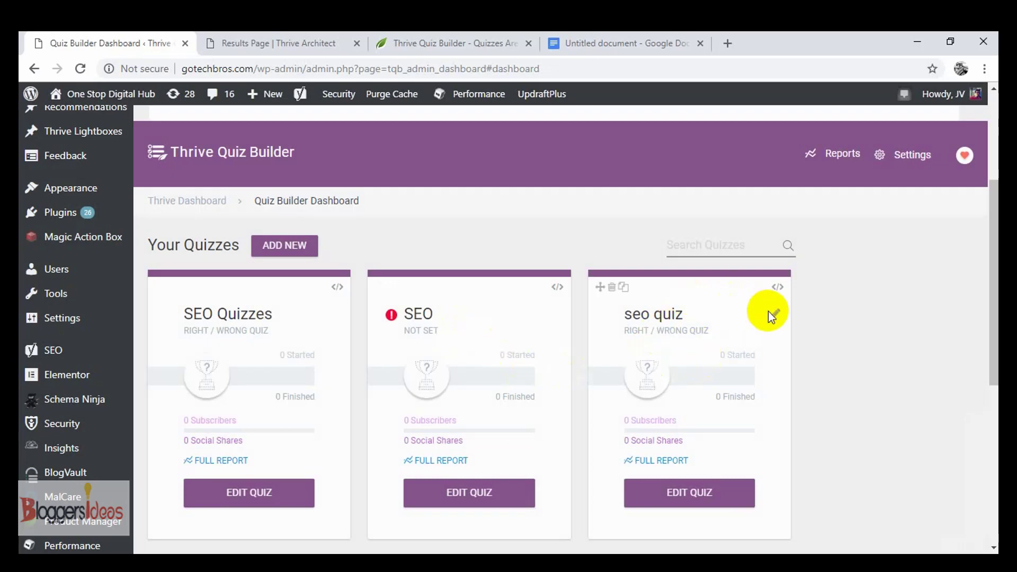
Copy the shortcode of the "seo quiz" from its card on the dashboard
click(777, 288)
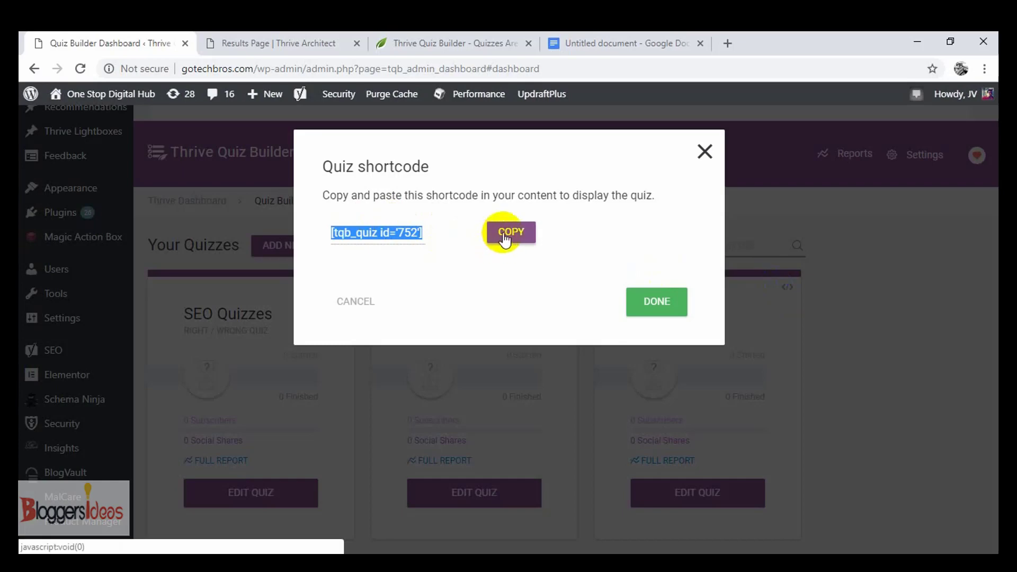
click(506, 233)
click(656, 311)
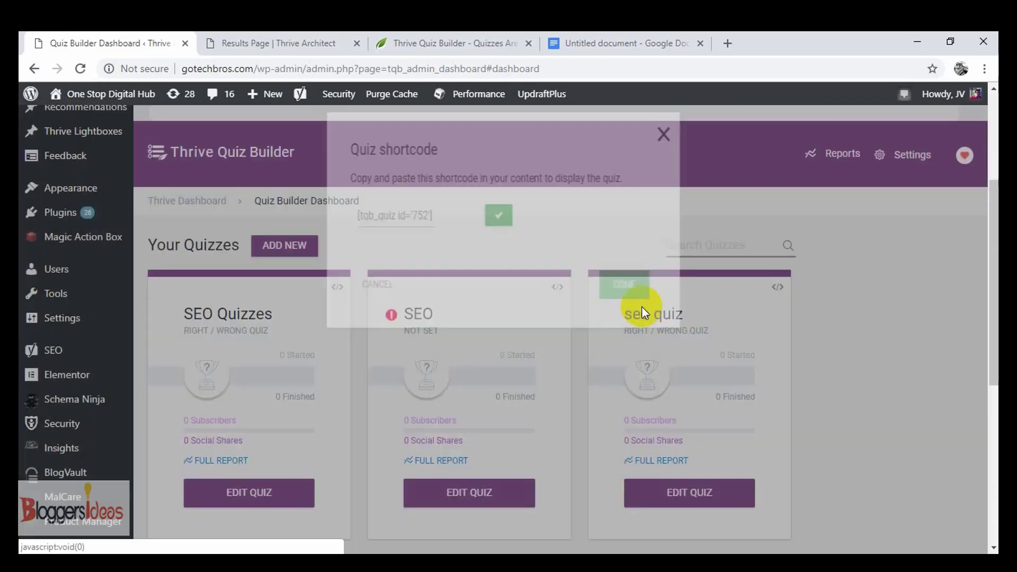
Open the WordPress editor for adding a new post in a separate browser tab
scroll(93, 175, up, 4)
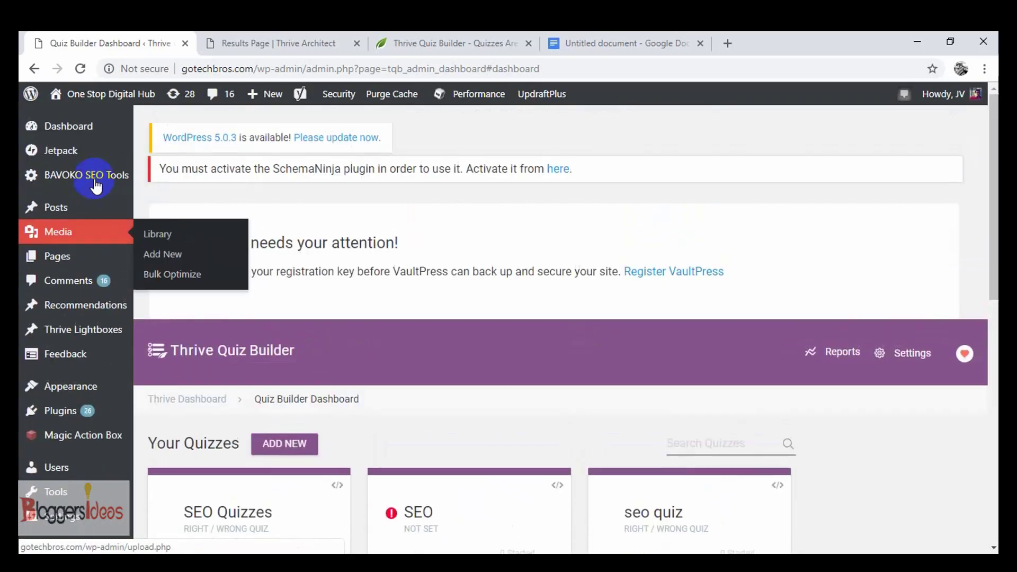
mouse_move(101, 207)
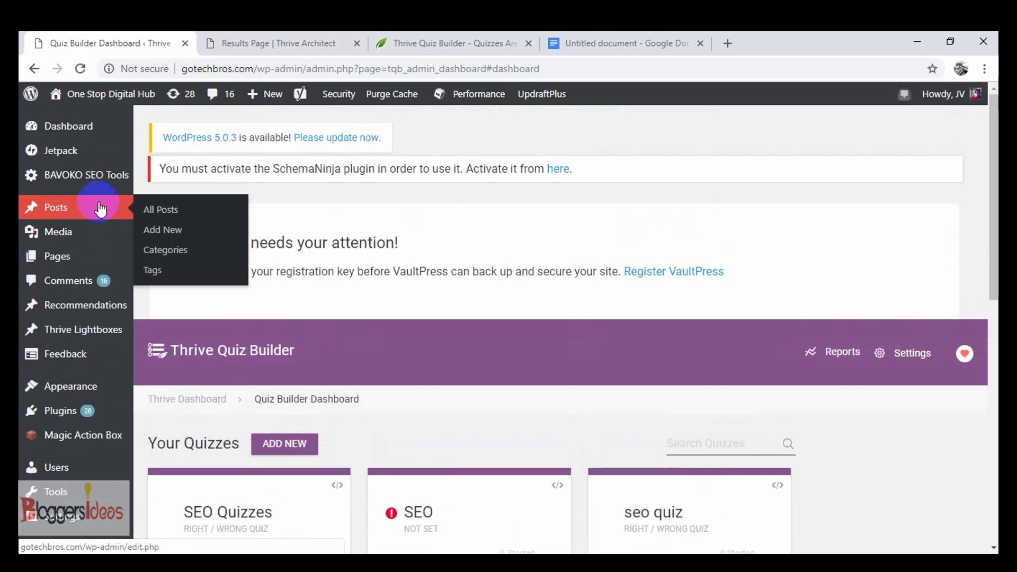
right_click(160, 237)
click(201, 239)
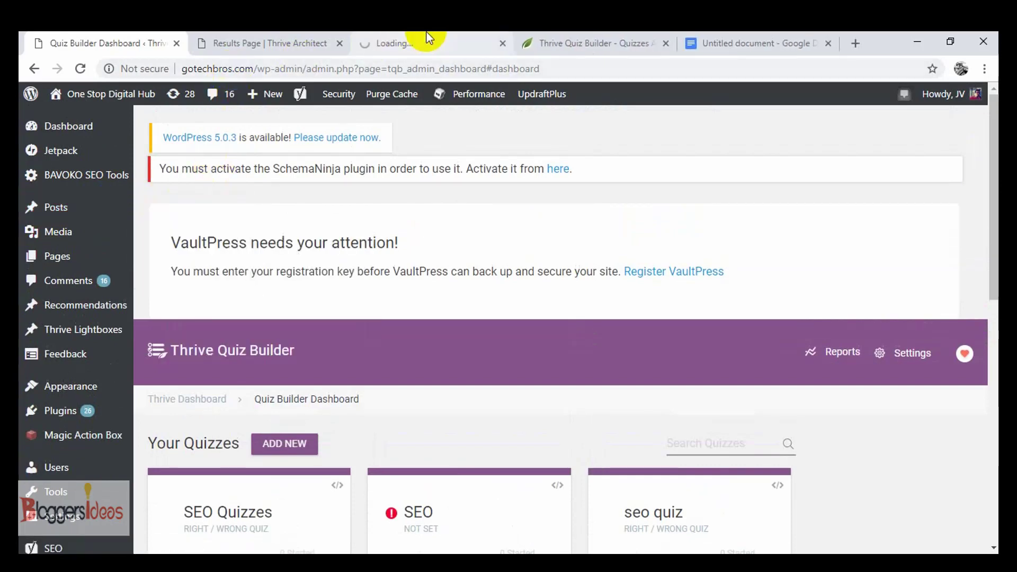
click(427, 37)
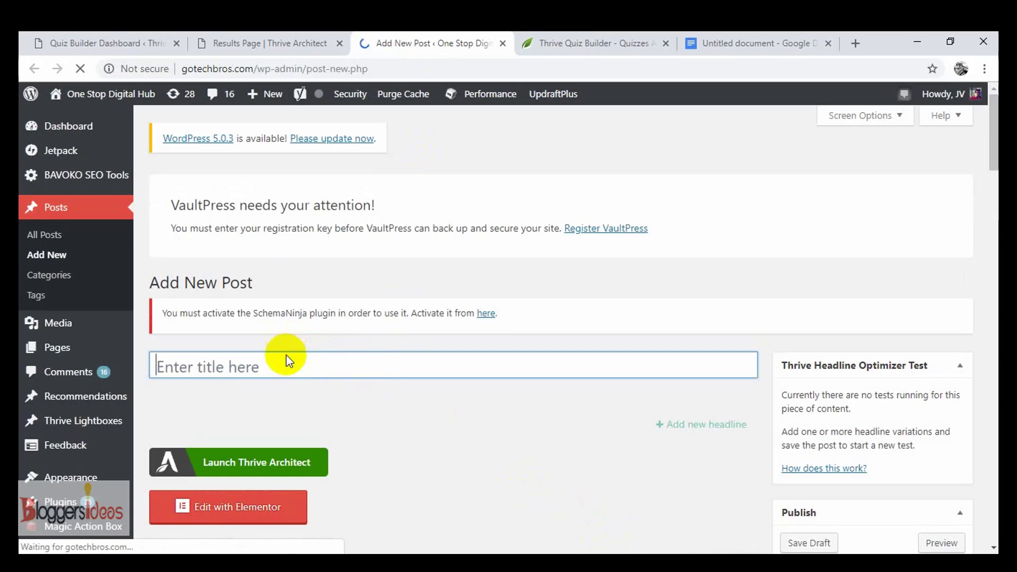
Title the new post "New SEO Quiz"
text(New SEO uiz)
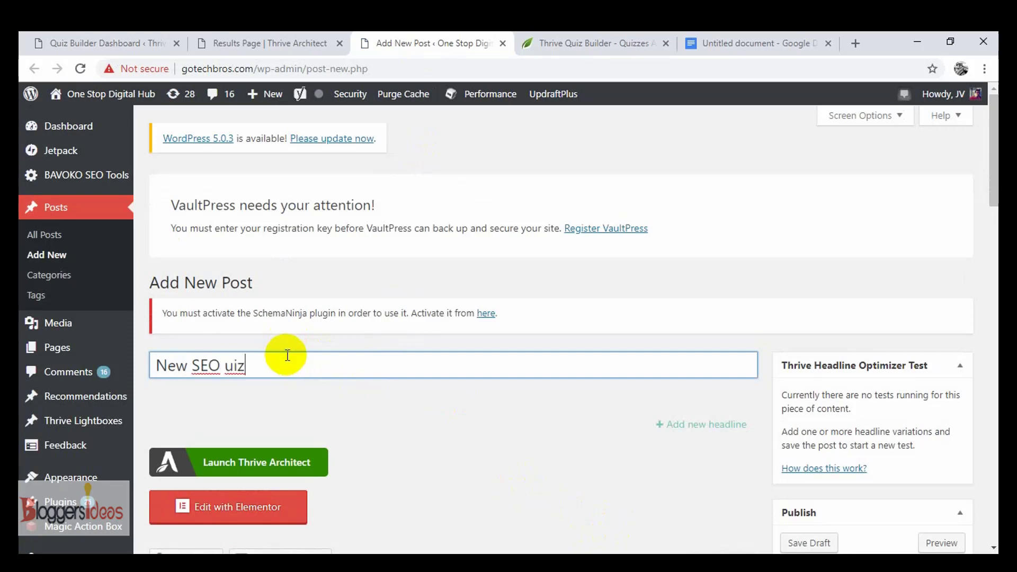
key(BackSpace)
key(BackSpace)
key(BackSpace)
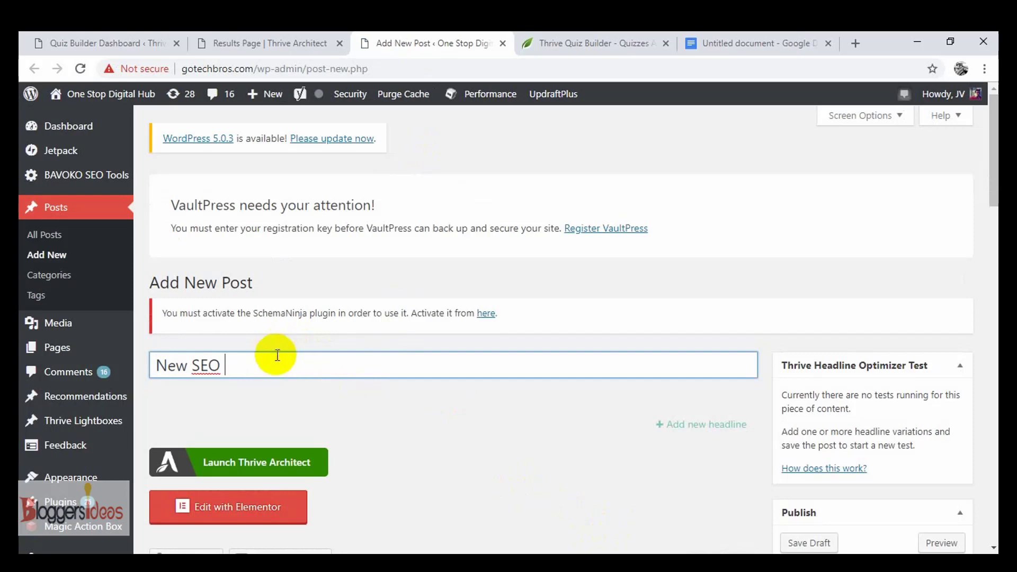
text(Quiz)
Paste the shortcode [tqb_quiz id='752'] into the post body and save the post as a draft
scroll(371, 387, down, 5)
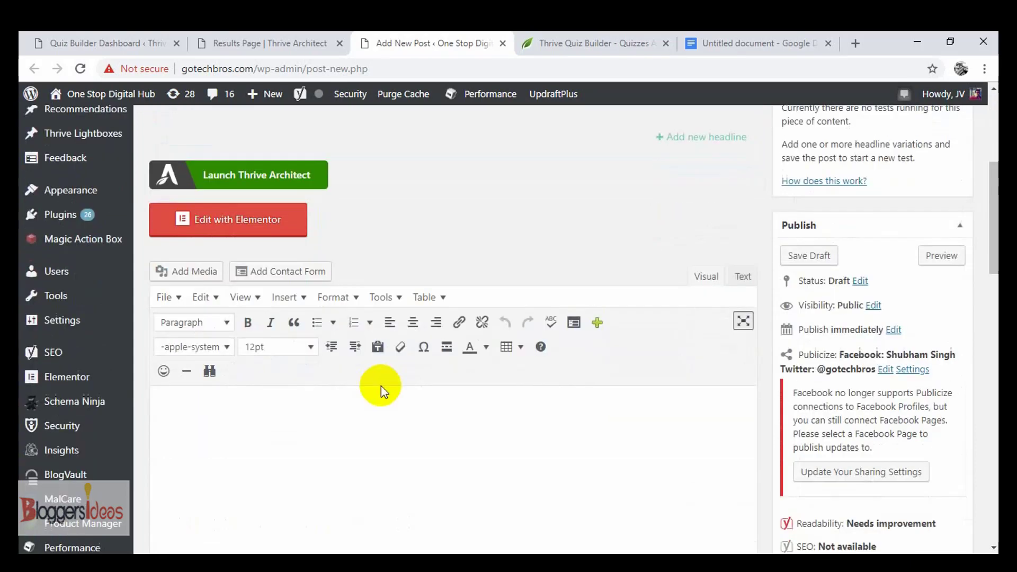
click(274, 432)
text([tqb_quiz id='752'])
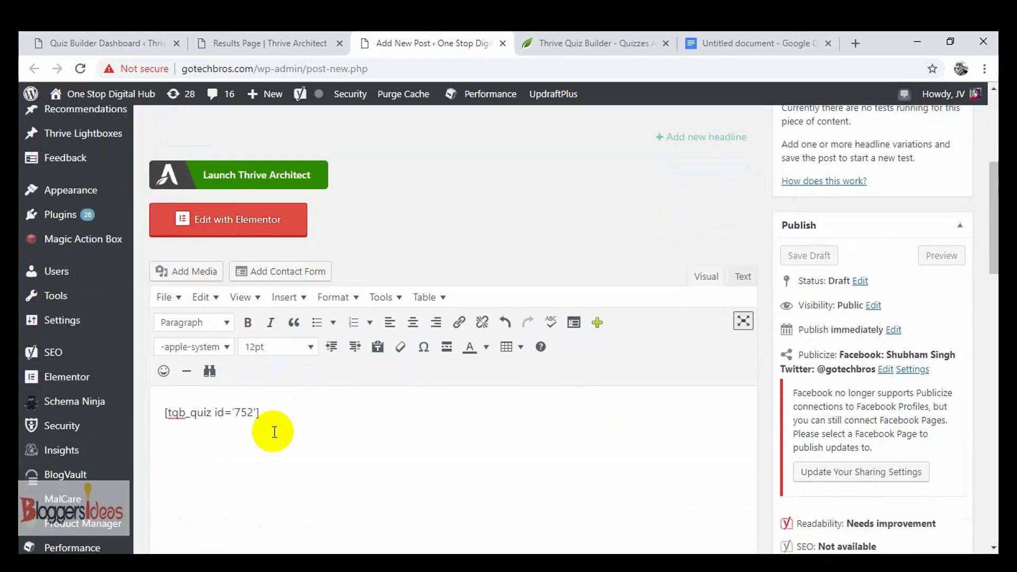
scroll(370, 424, down, 3)
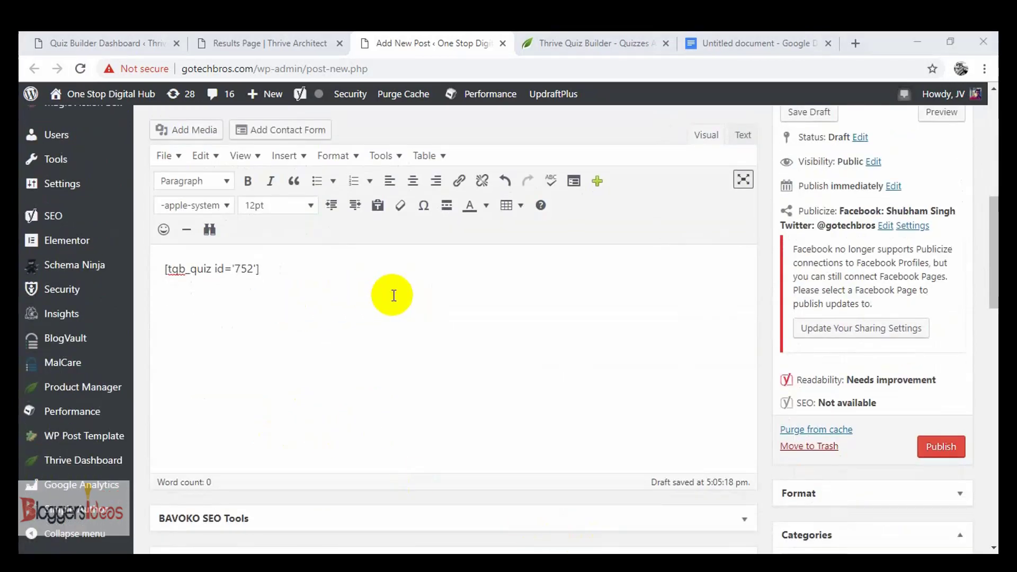
scroll(389, 295, up, 3)
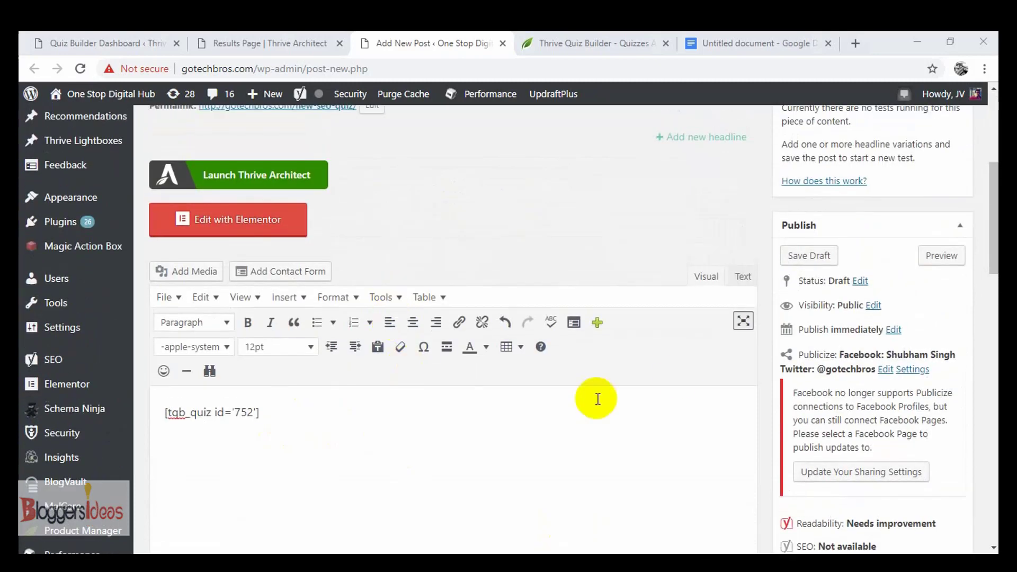
click(809, 257)
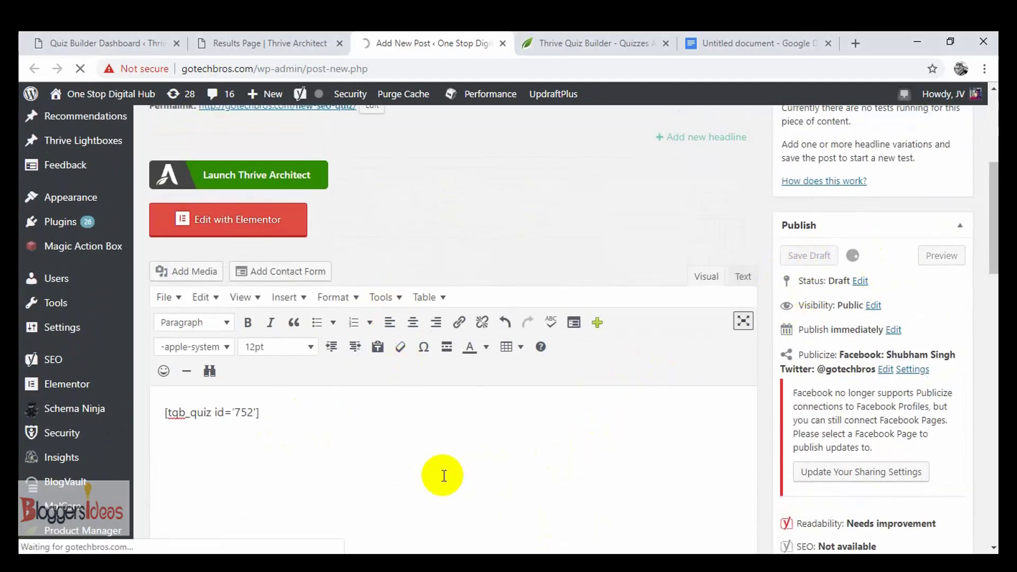
scroll(472, 263, up, 3)
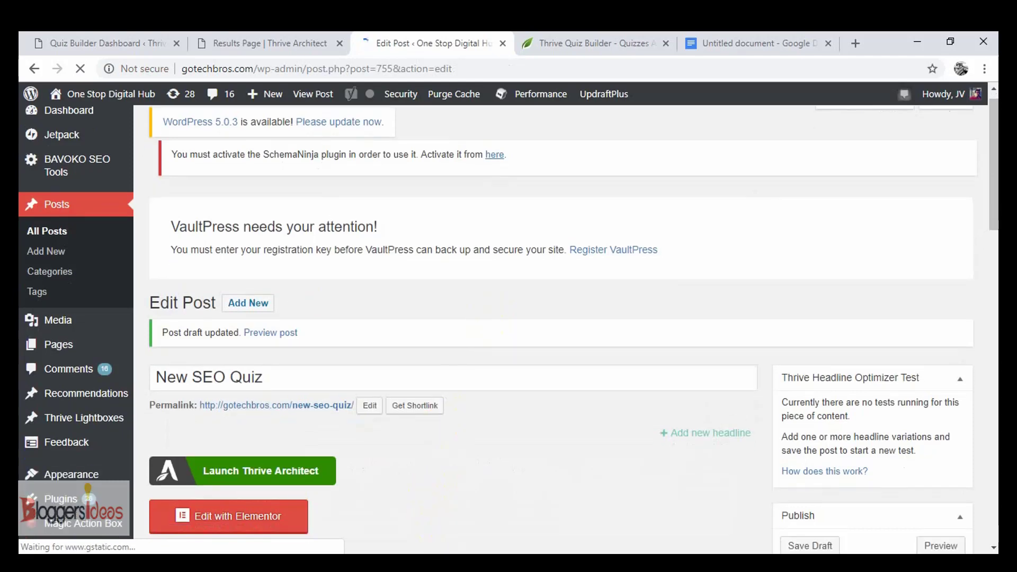
scroll(507, 494, down, 3)
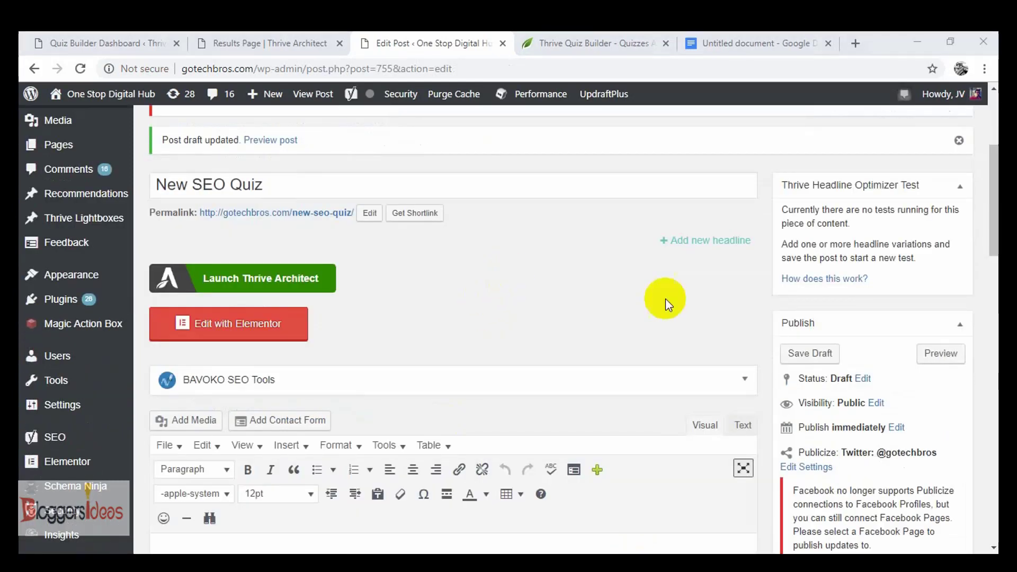
Preview the draft post "New SEO Quiz" and look over the embedded quiz question and its answers
click(930, 354)
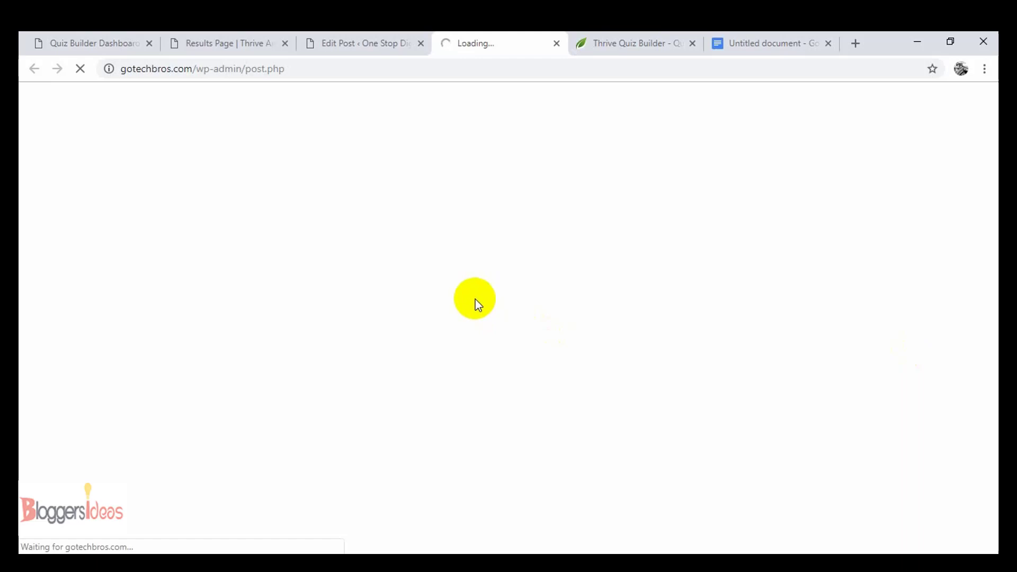
scroll(399, 347, down, 3)
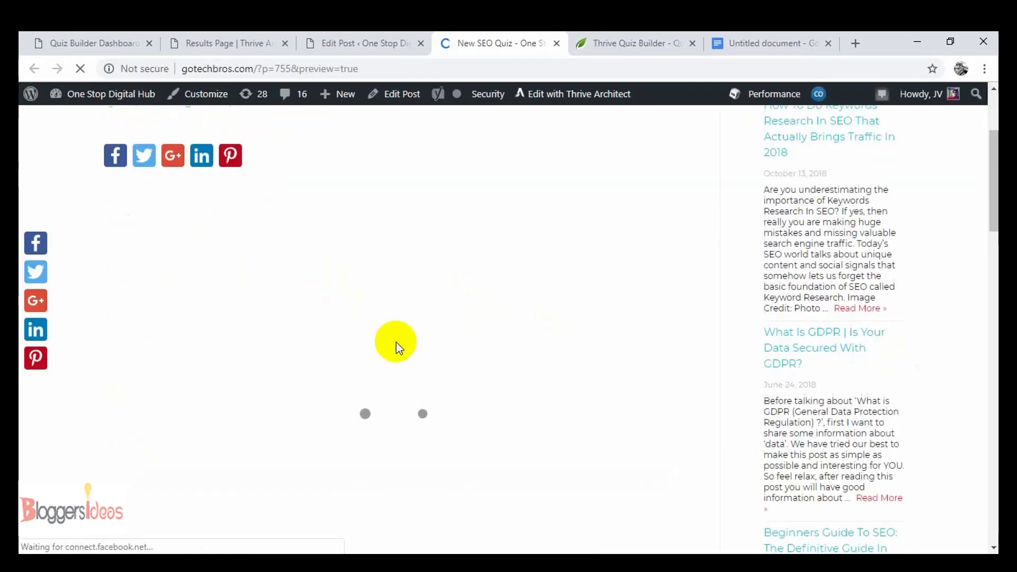
scroll(399, 347, down, 1)
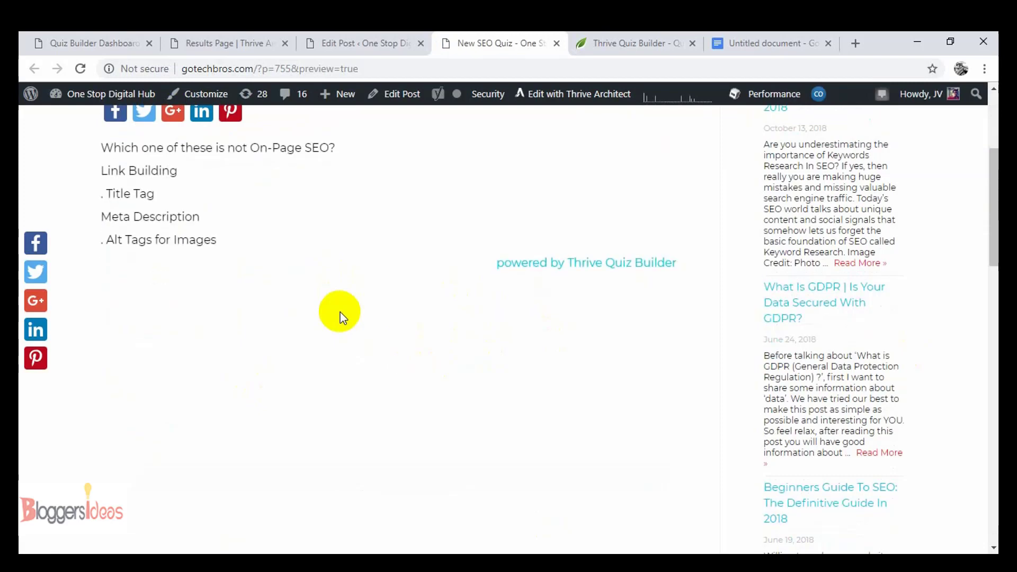
scroll(267, 288, up, 3)
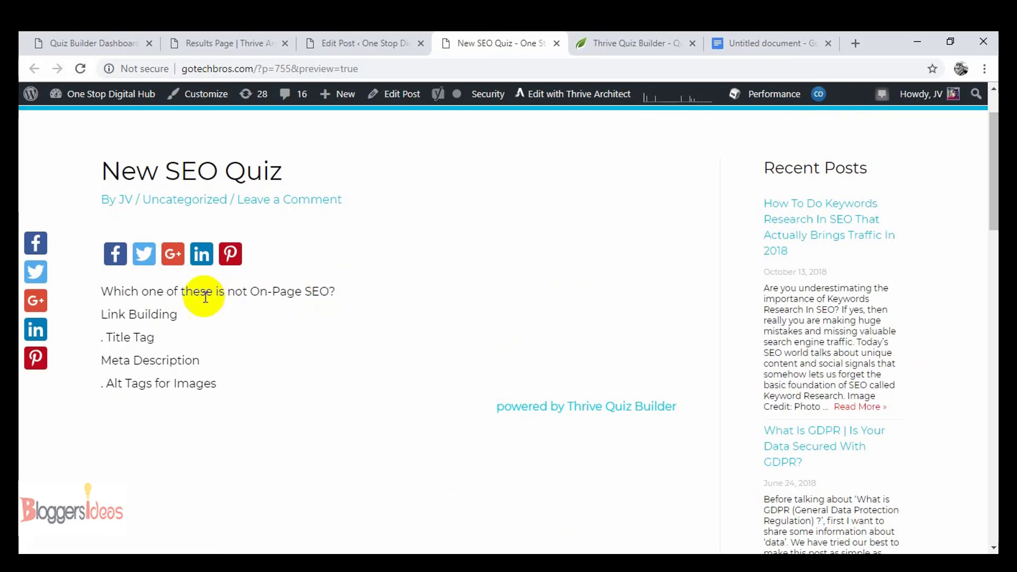
Answer the previewed quiz question with "Link Building" and review the results page down to its share buttons
click(149, 317)
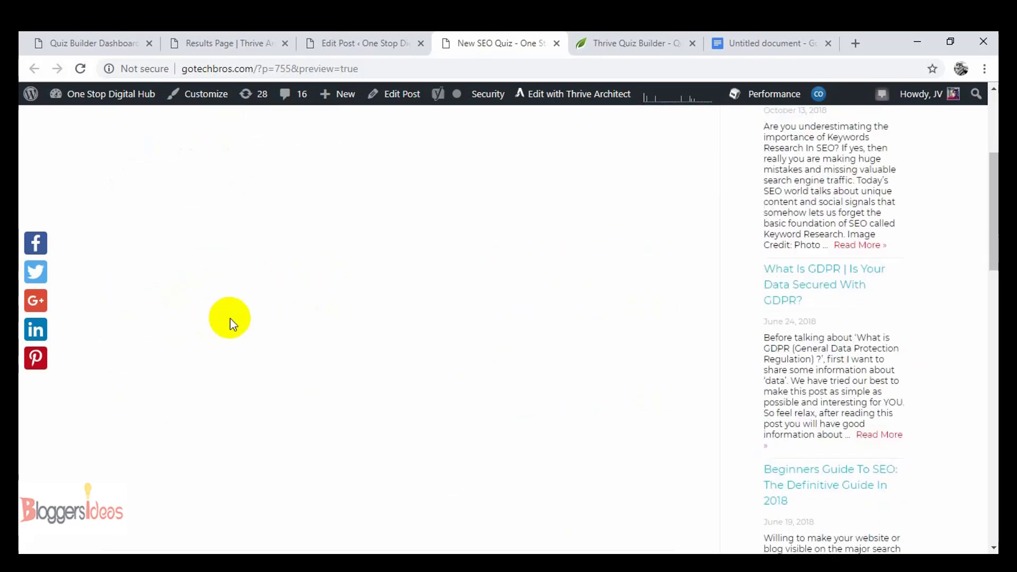
scroll(230, 318, down, 1)
scroll(482, 323, up, 4)
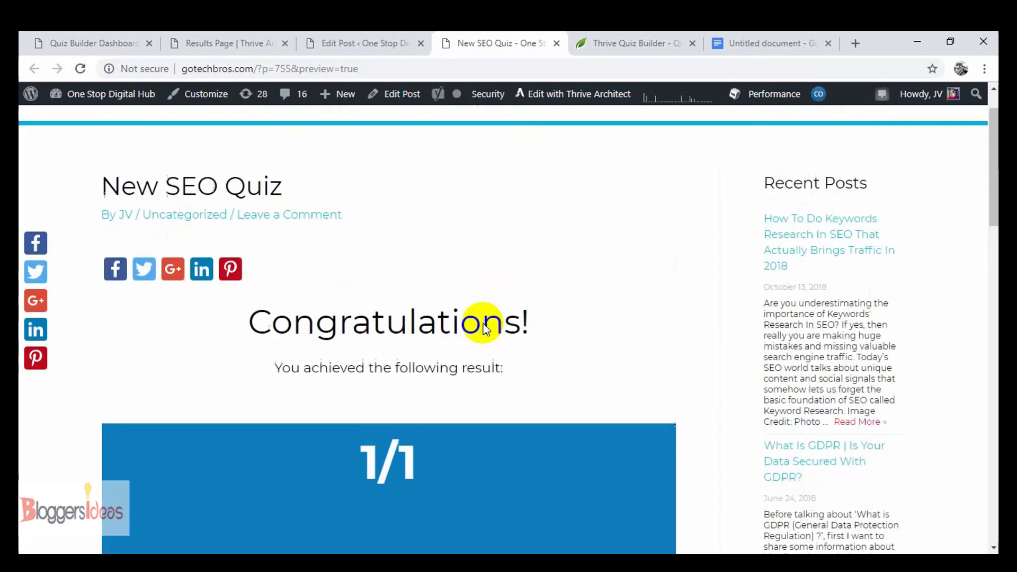
scroll(449, 382, down, 3)
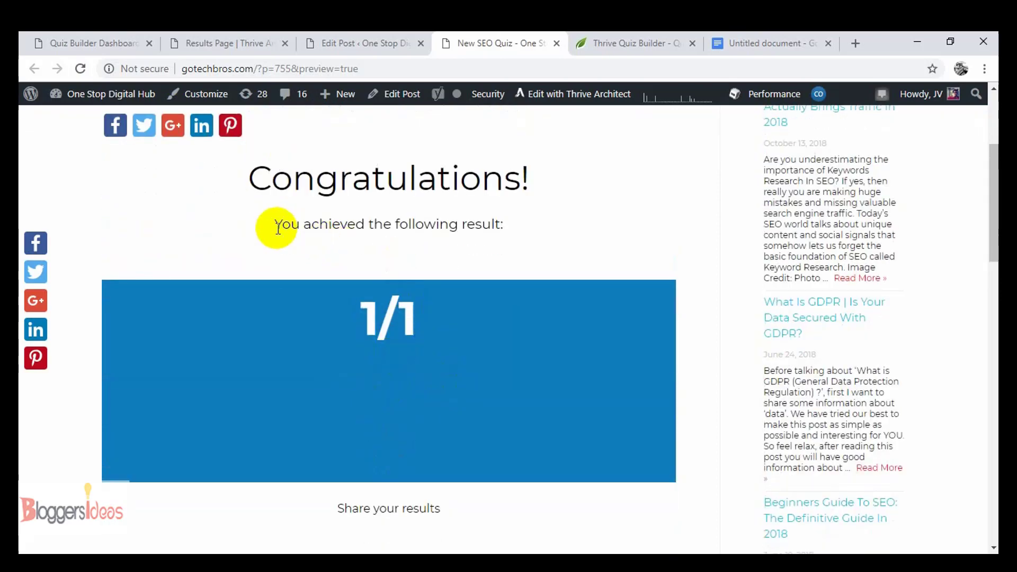
scroll(355, 373, down, 2)
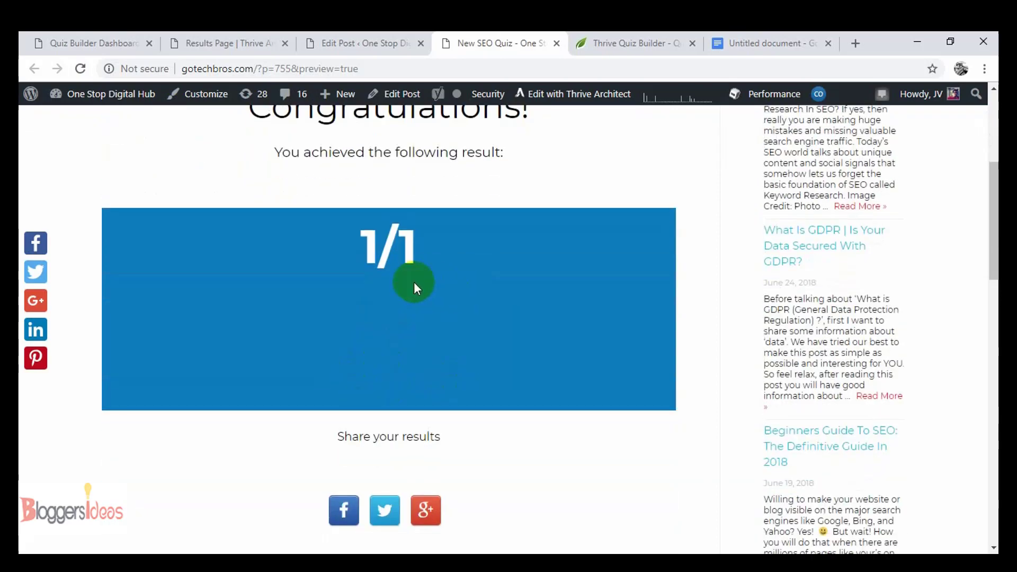
scroll(424, 318, down, 4)
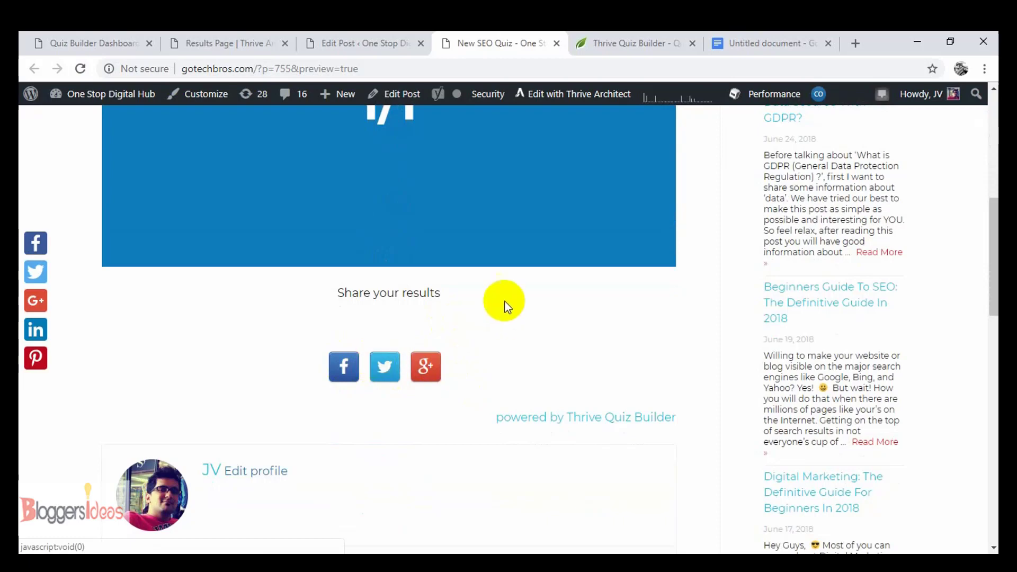
scroll(490, 299, up, 6)
scroll(489, 299, up, 2)
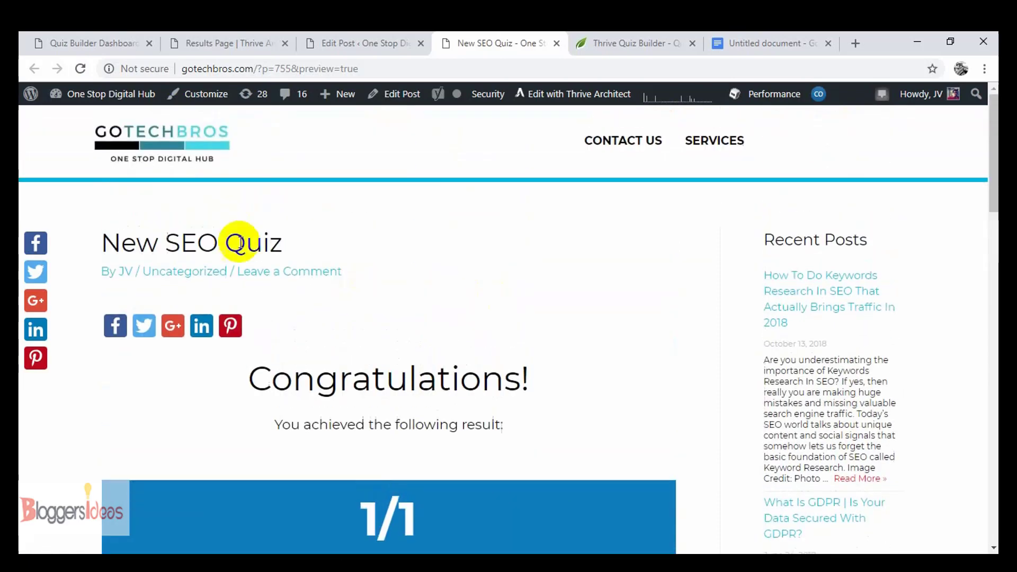
Preview the post again from its editor, answer the quiz question with a wrong option, and check the score
click(383, 43)
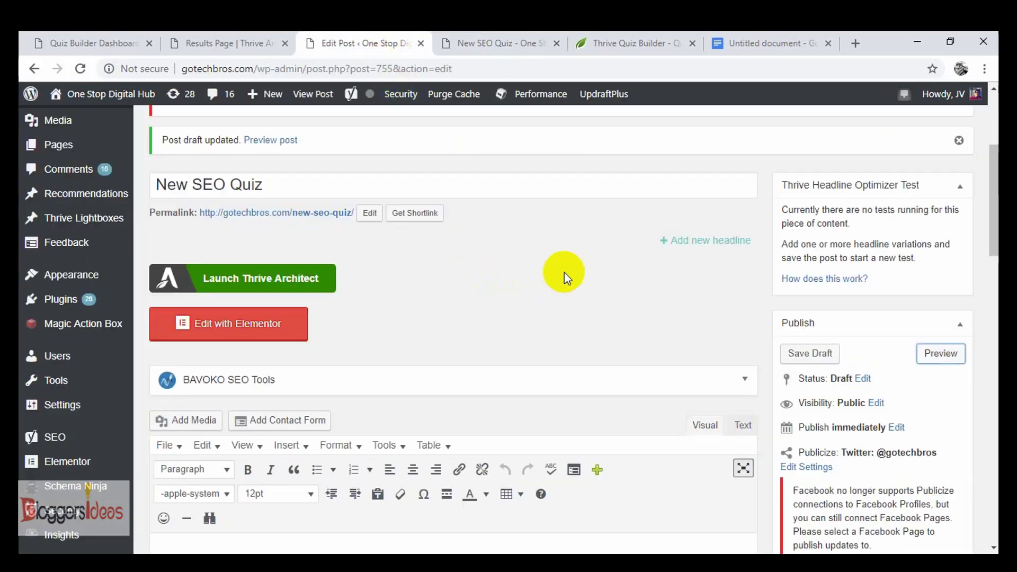
click(932, 353)
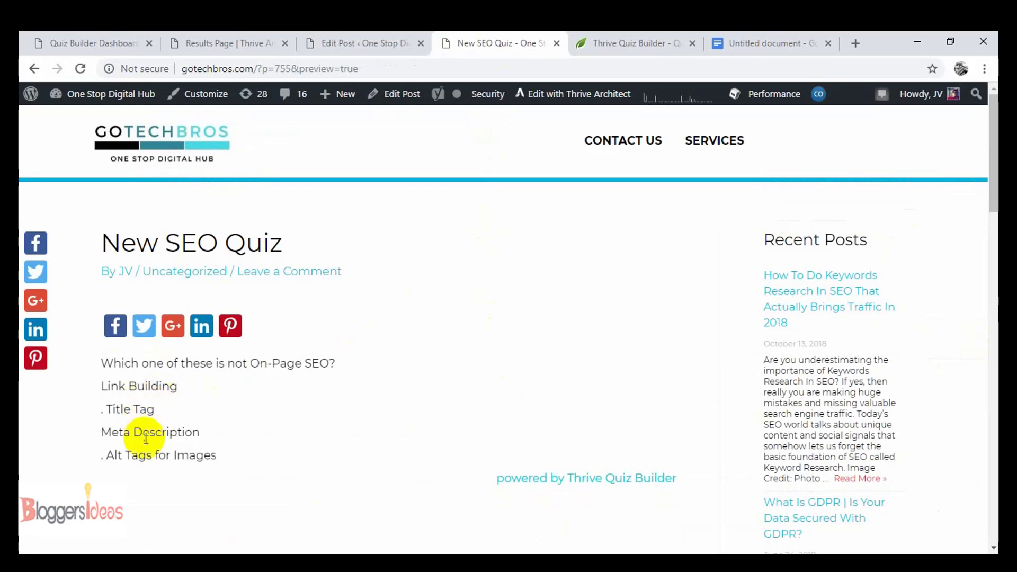
scroll(146, 439, down, 4)
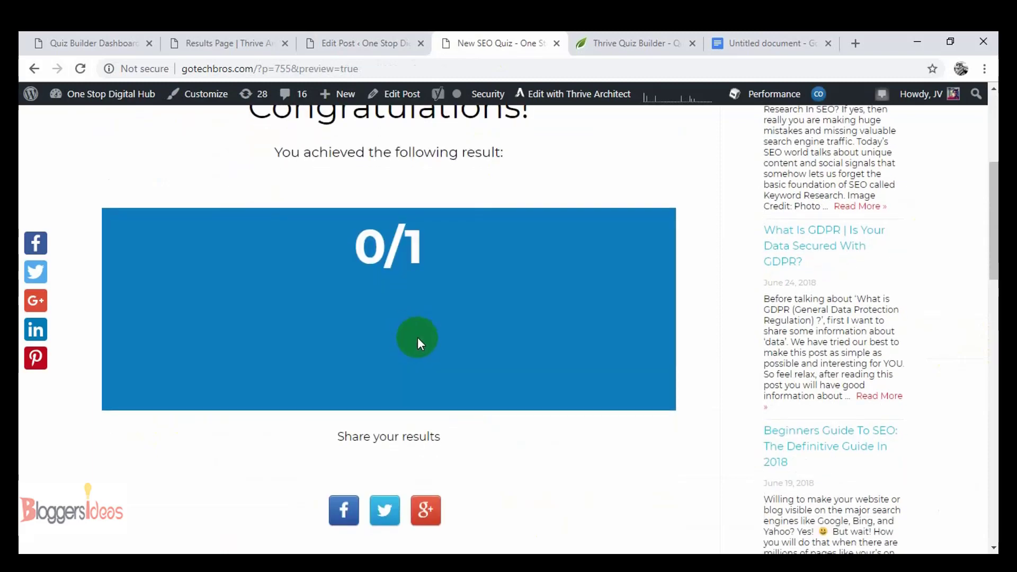
scroll(365, 326, up, 1)
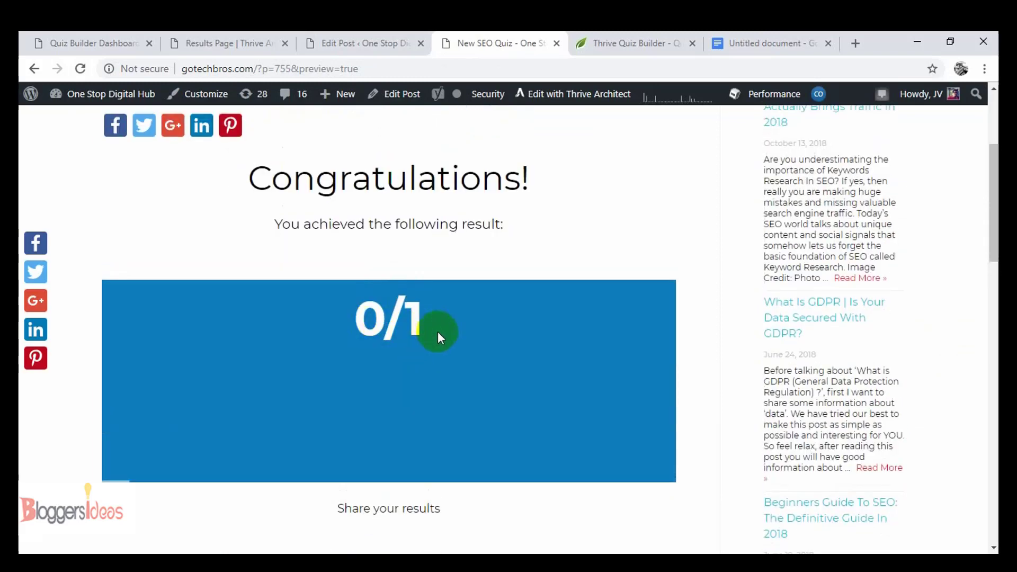
drag(438, 331, 403, 321)
scroll(431, 302, up, 4)
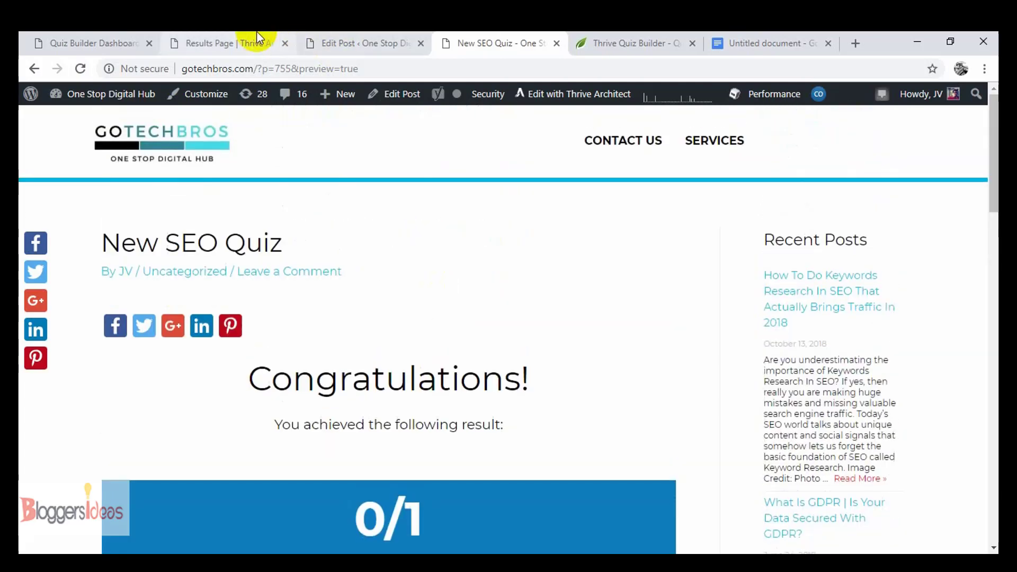
Return to the Quiz Builder Dashboard and look over the quiz cards under Your Quizzes
click(249, 38)
click(137, 39)
scroll(585, 367, down, 3)
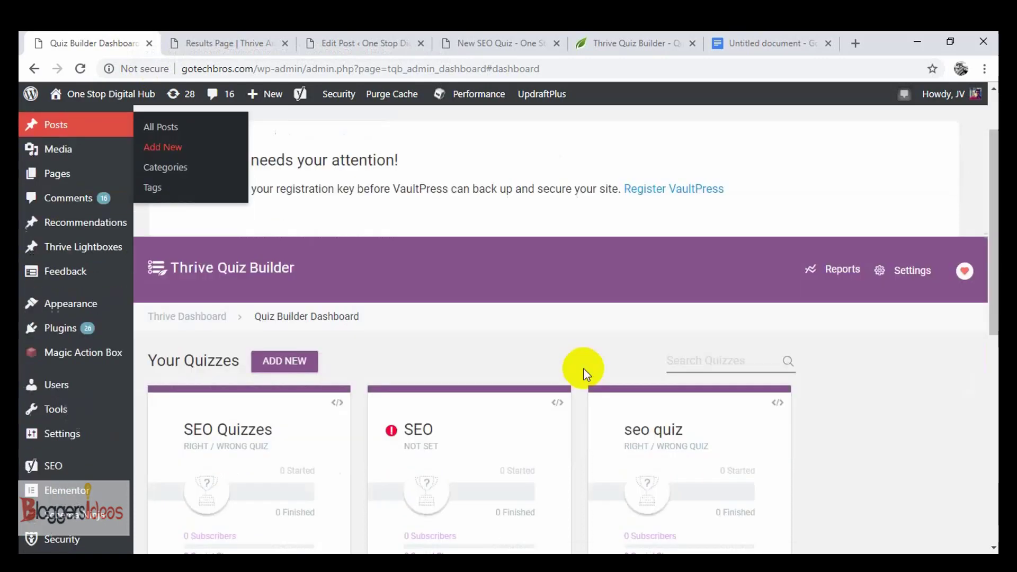
scroll(881, 420, down, 1)
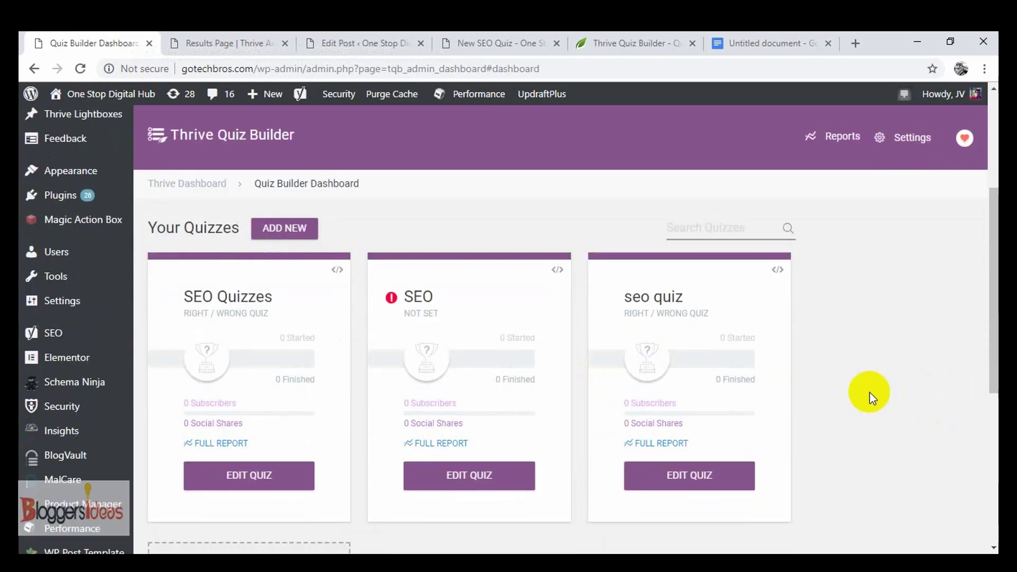